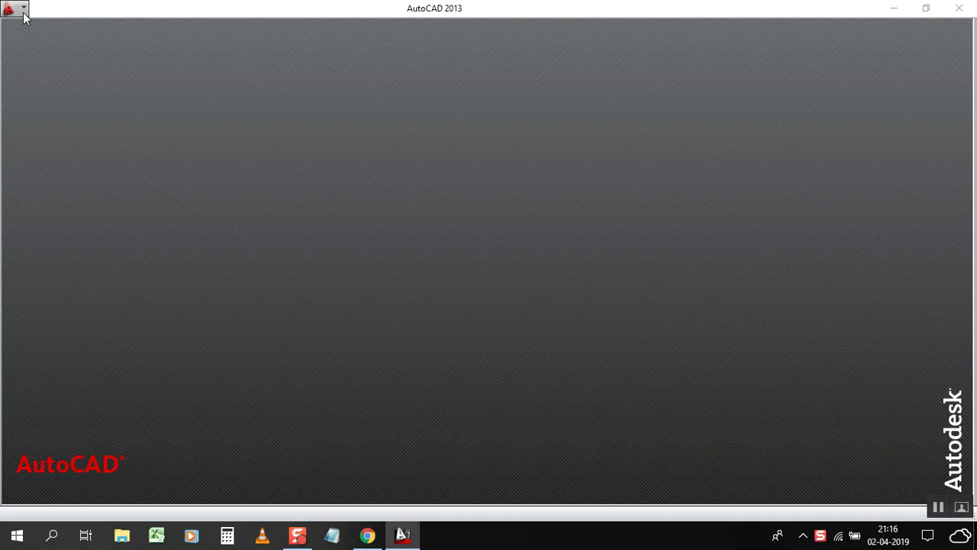
# Create a new drawing, Drawing7, from the acad.dwt template
pyautogui.click(48, 95)
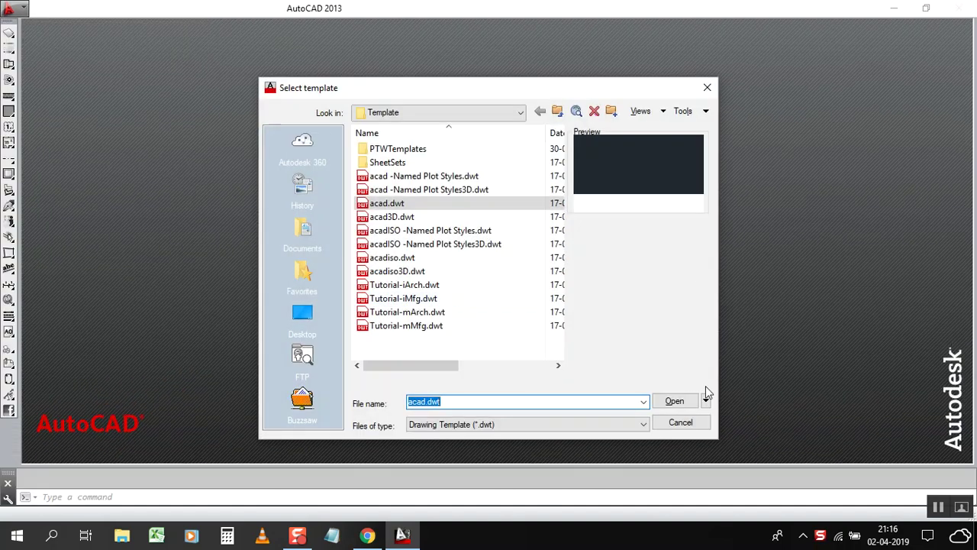
pyautogui.click(691, 401)
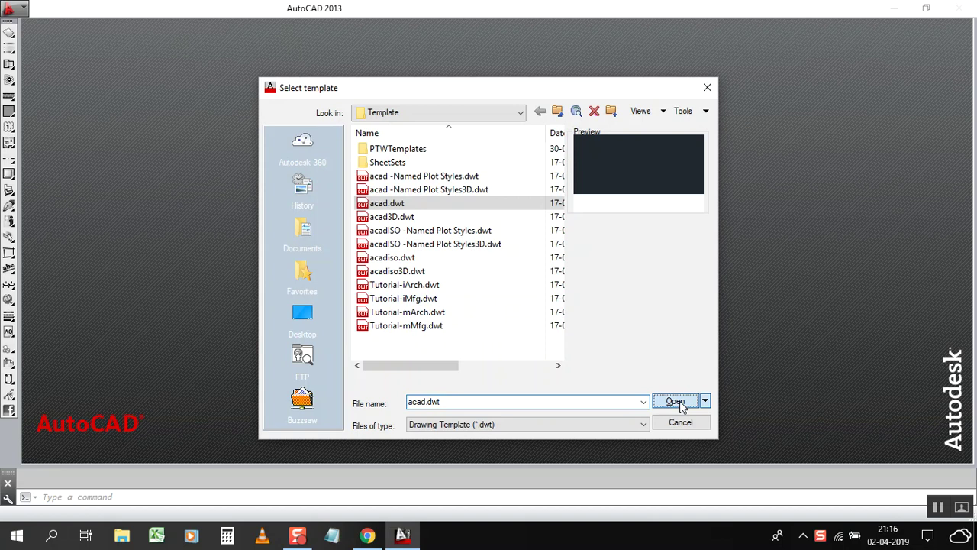
pyautogui.scroll(-4, 436, 272)
pyautogui.click(154, 497)
# Open the tool palettes with TOOLPALETTES and show the Mechanical palette
pyautogui.write('too')
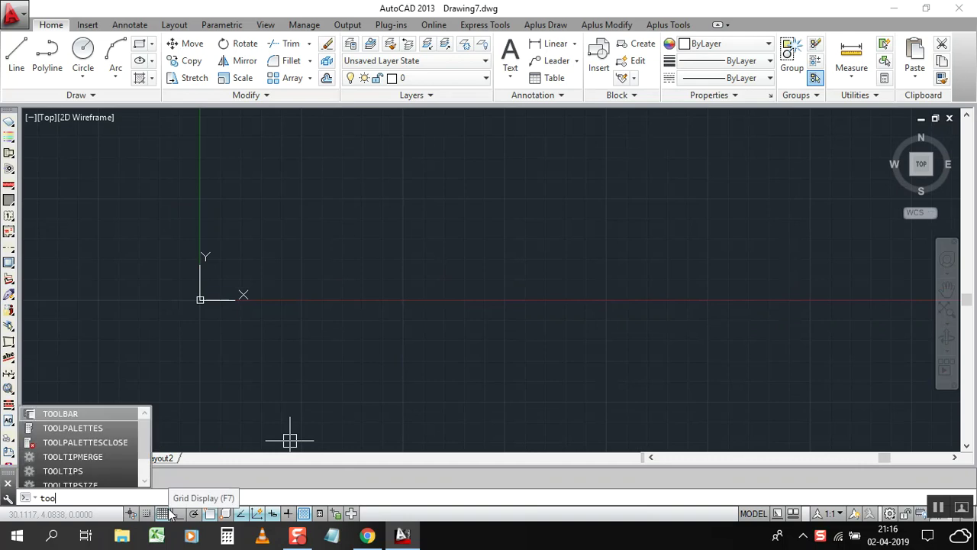
pyautogui.press('Down')
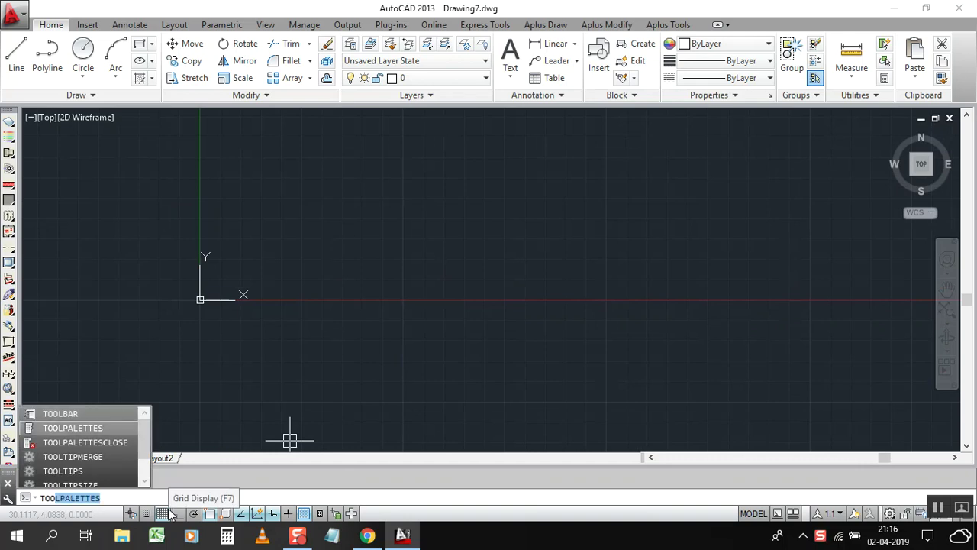
pyautogui.press('Return')
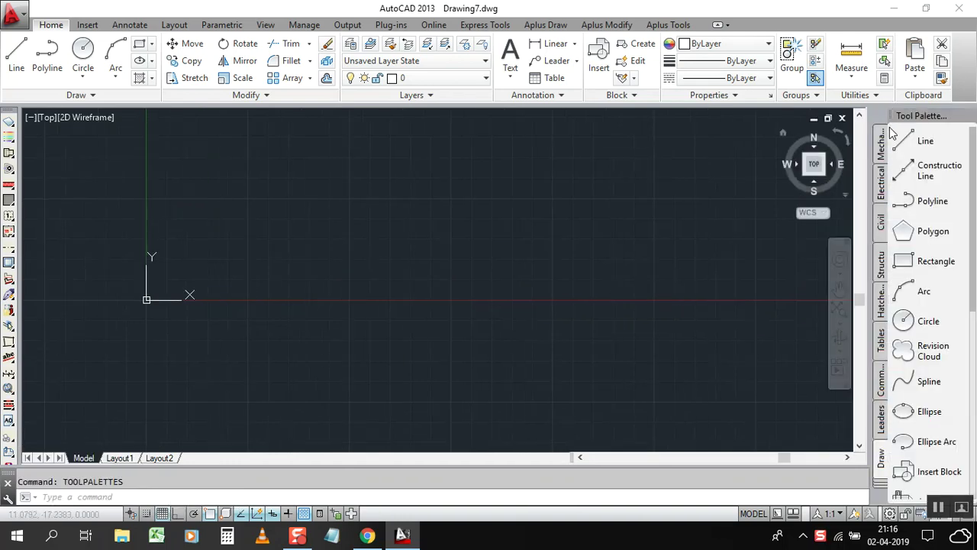
pyautogui.click(882, 145)
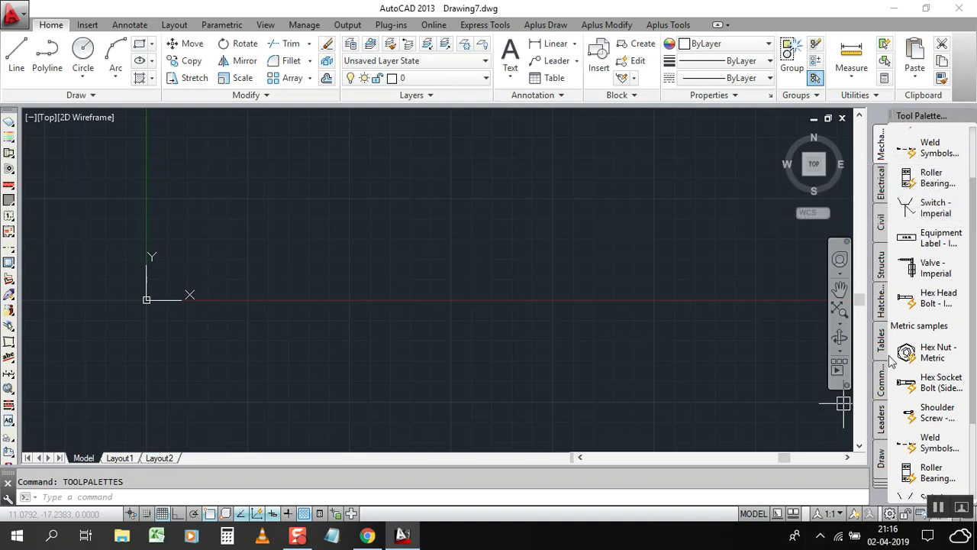
# Save the current workspace as 'my file', then close the palettes and Drawing7
pyautogui.click(890, 513)
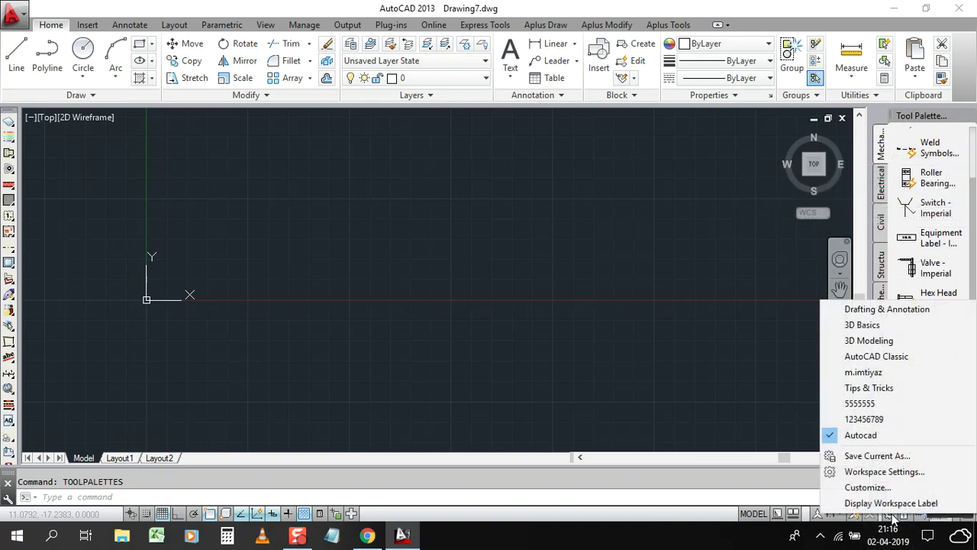
pyautogui.click(877, 456)
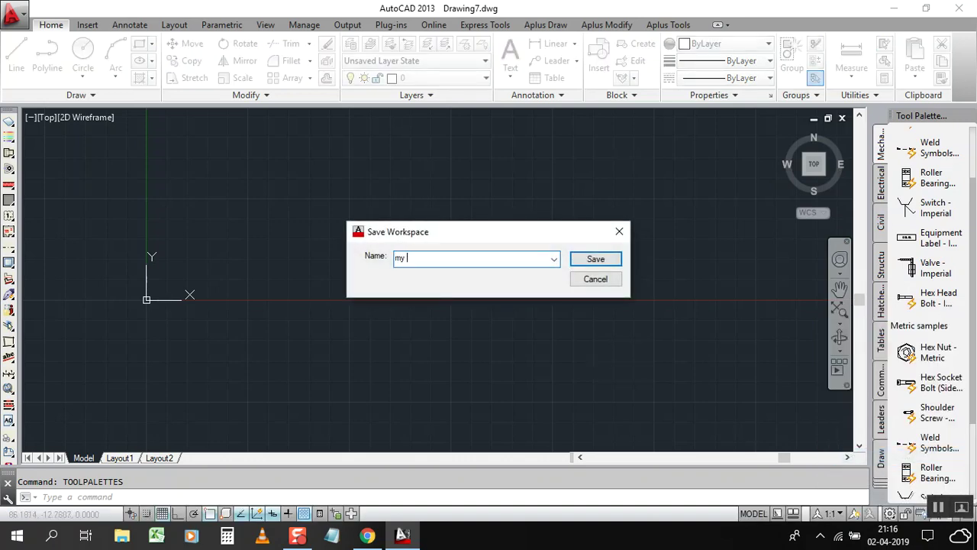
pyautogui.click(596, 260)
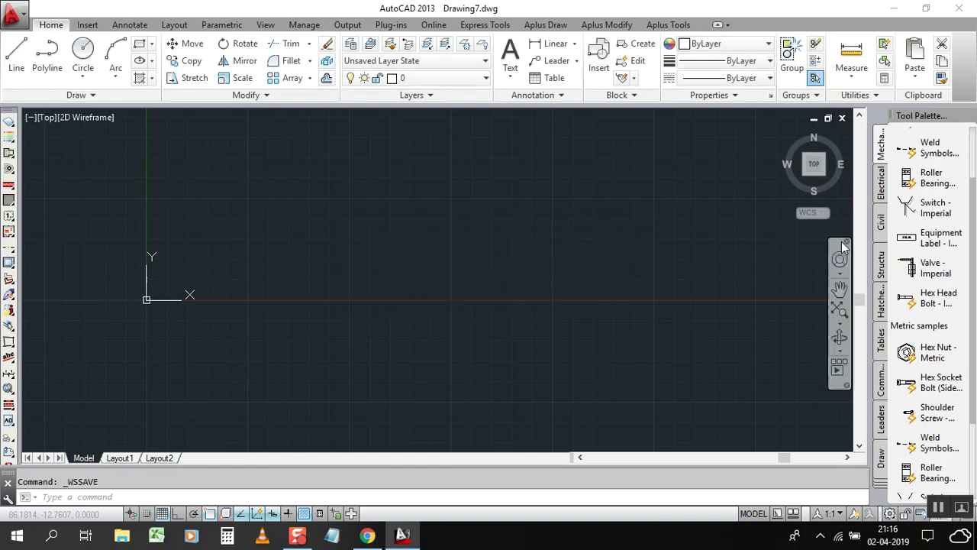
pyautogui.click(968, 115)
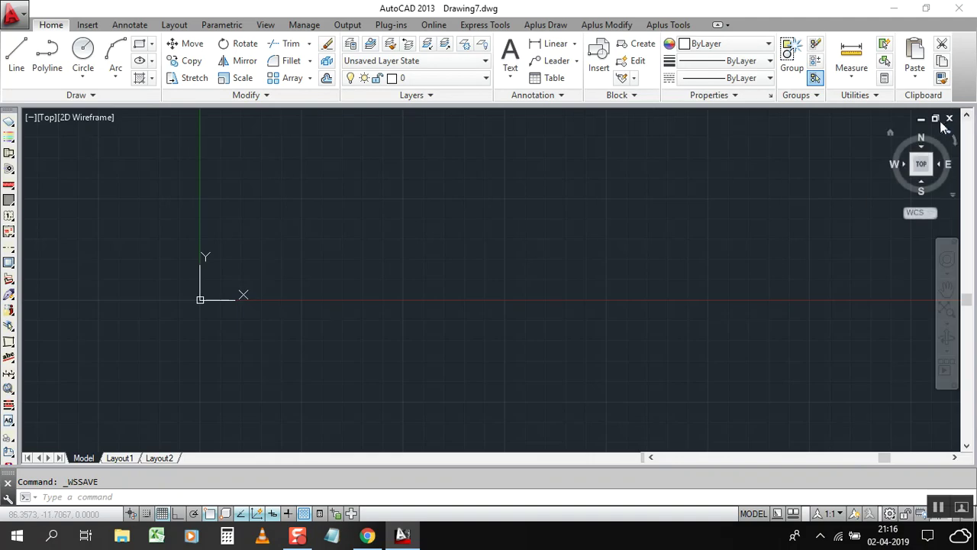
pyautogui.click(949, 119)
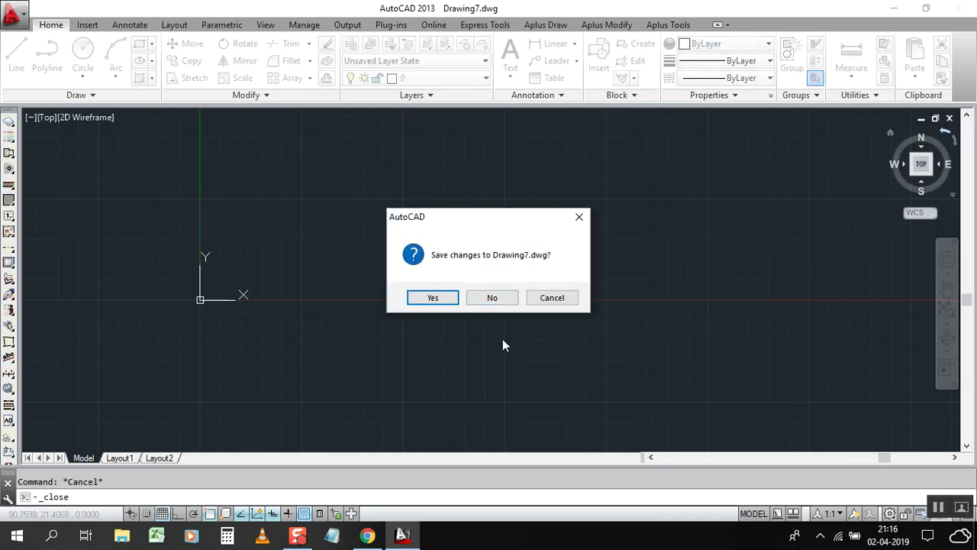
# Discard Drawing7's changes and start a new drawing from acad.dwt
pyautogui.click(492, 302)
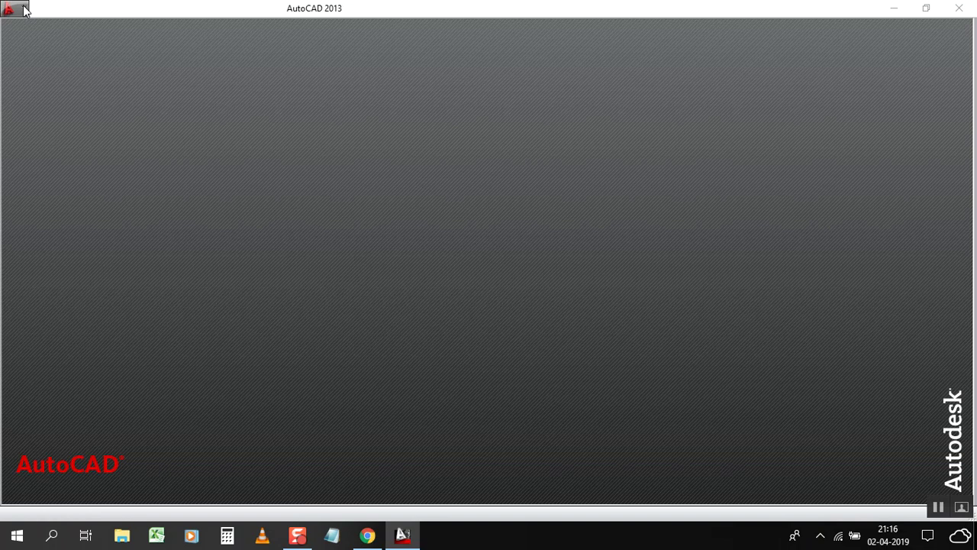
pyautogui.click(23, 9)
pyautogui.click(57, 87)
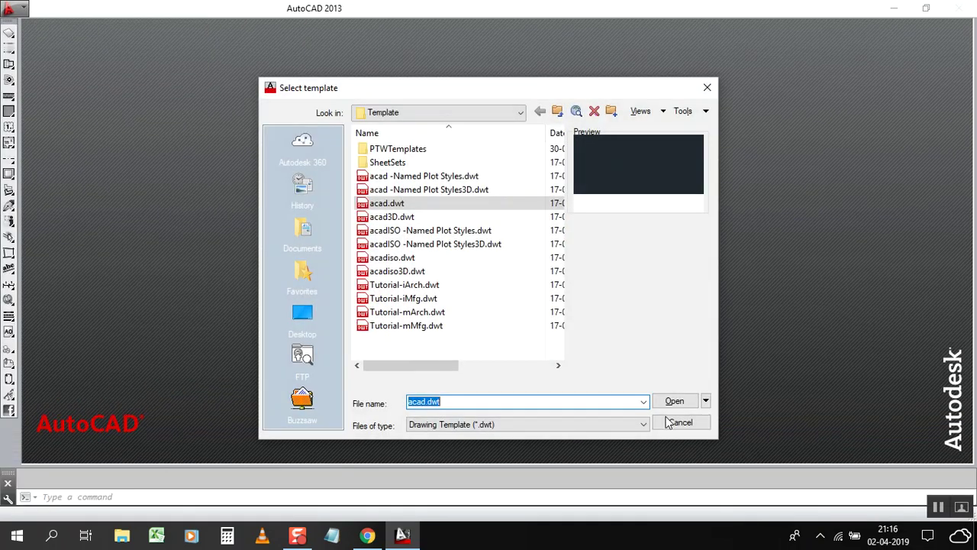
pyautogui.click(671, 398)
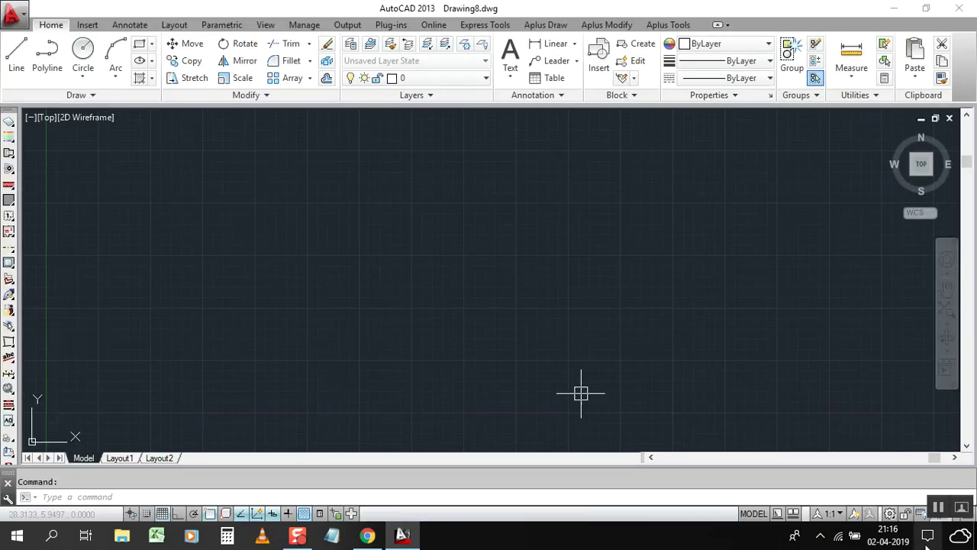
# Switch to the 'my file' workspace so the tool palettes return
pyautogui.click(894, 513)
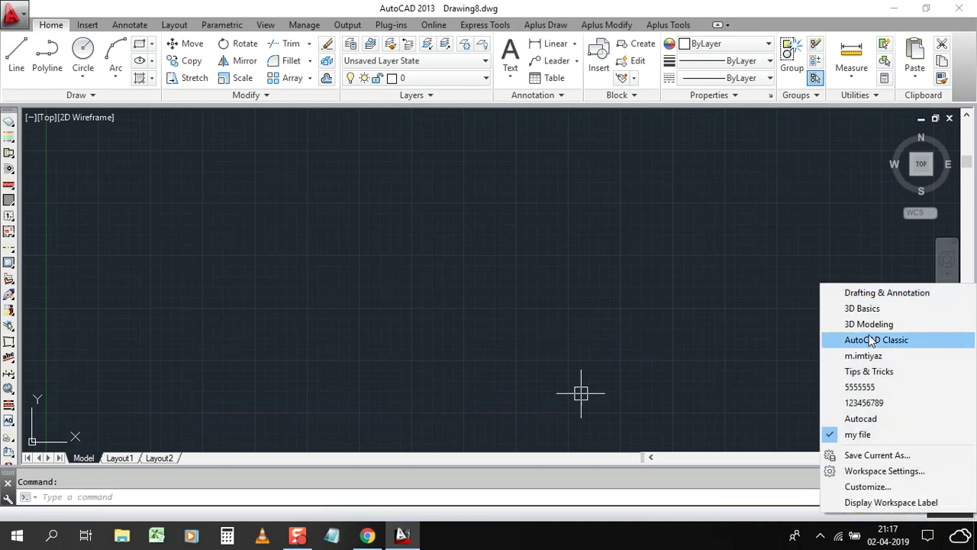
pyautogui.click(865, 435)
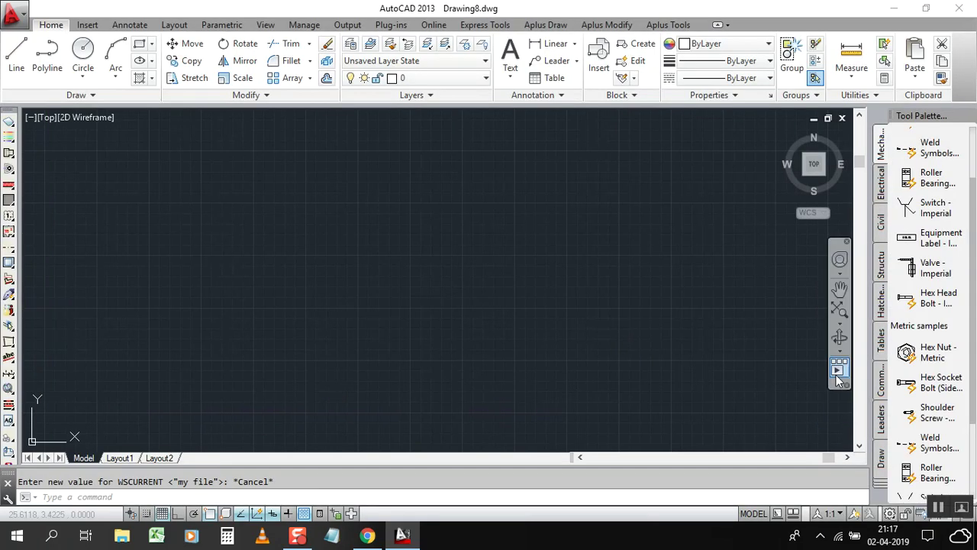
pyautogui.click(489, 266)
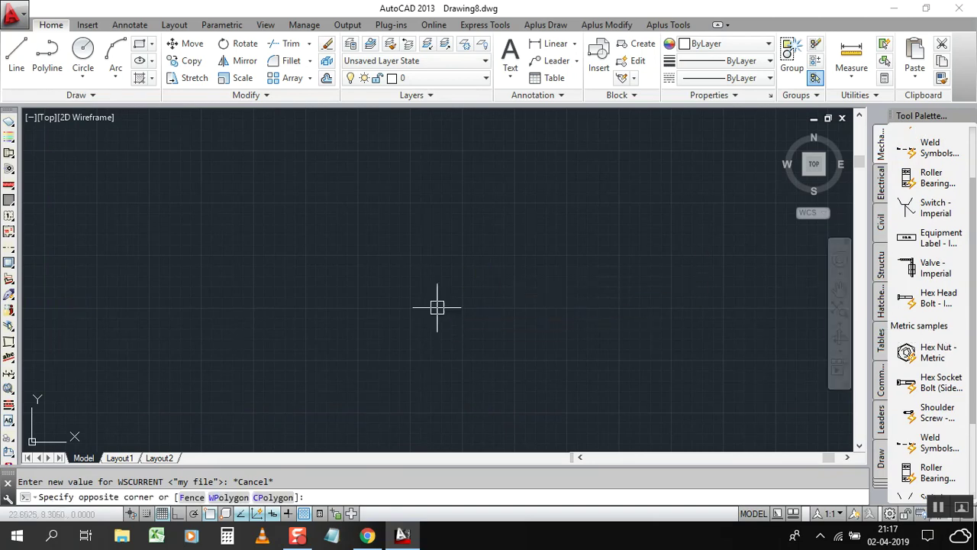
# Close the stray empty selection window and resize the Tool Palettes window
pyautogui.click(475, 280)
pyautogui.click(439, 293)
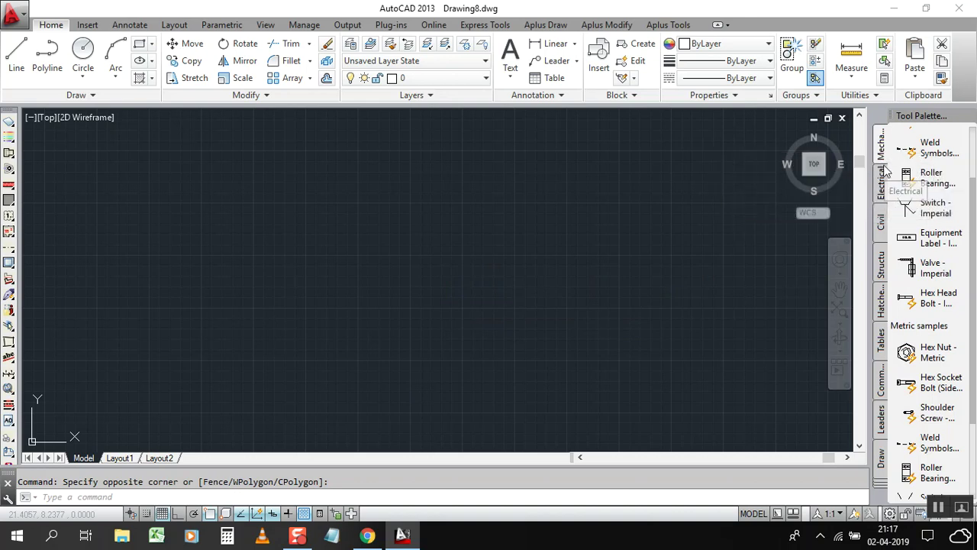
pyautogui.moveTo(973, 229)
pyautogui.mouseDown()
pyautogui.moveTo(972, 244)
pyautogui.moveTo(967, 191)
pyautogui.mouseUp()
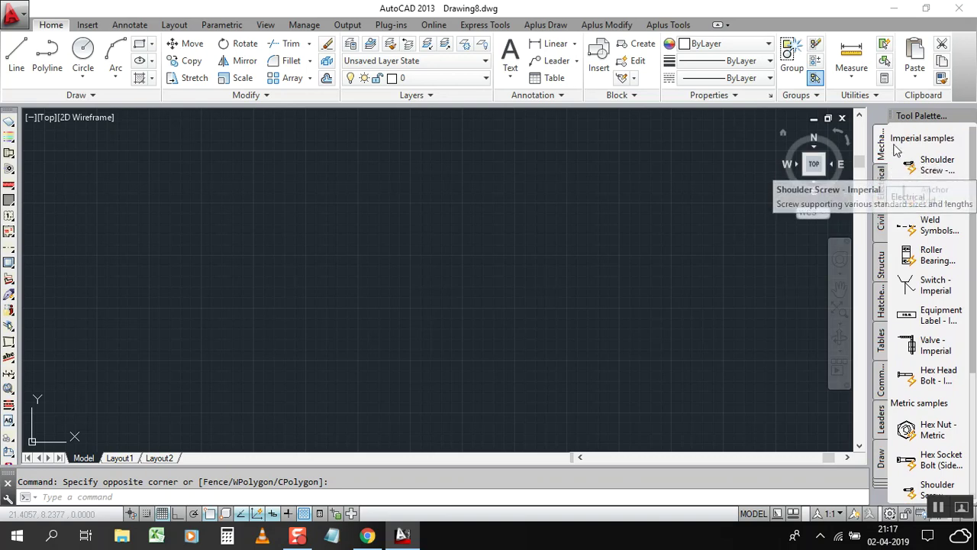
pyautogui.moveTo(862, 168); pyautogui.dragTo(867, 122)
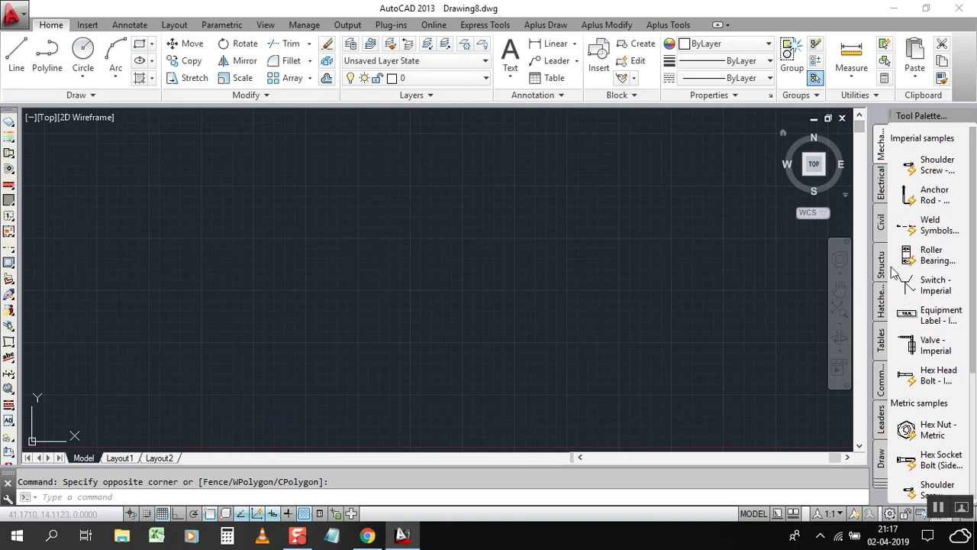
pyautogui.moveTo(972, 258); pyautogui.dragTo(972, 359)
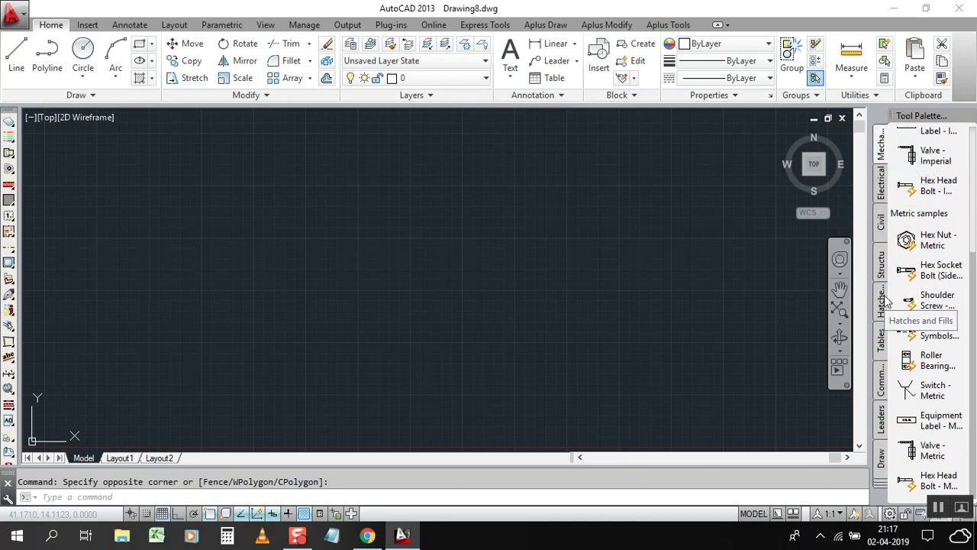
# Switch to the Annotation tool palette and pick the imperial tag tool
pyautogui.click(883, 481)
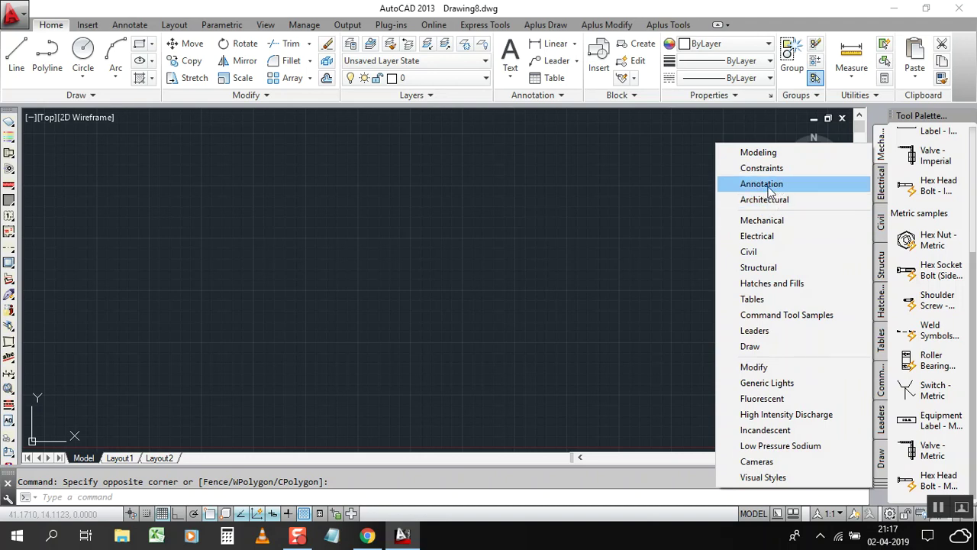
pyautogui.click(662, 354)
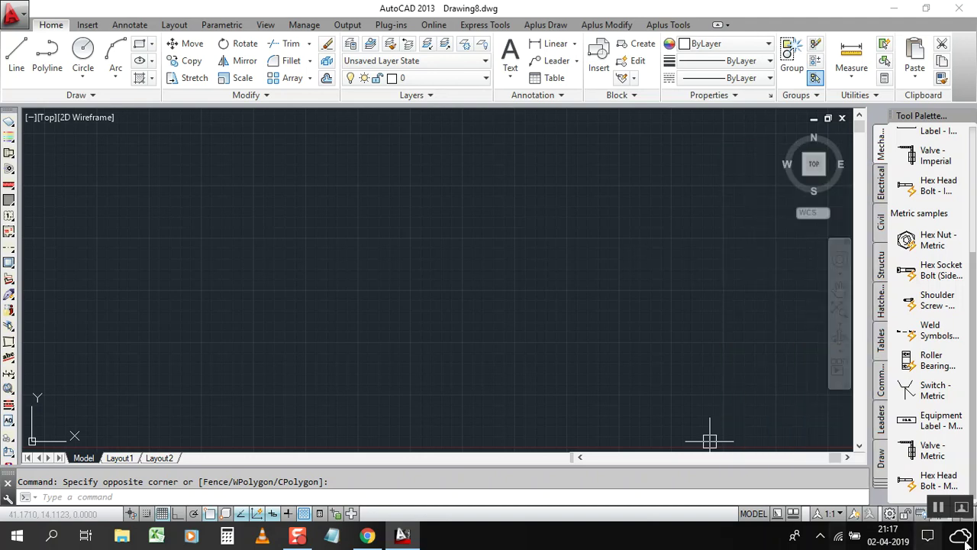
pyautogui.click(883, 485)
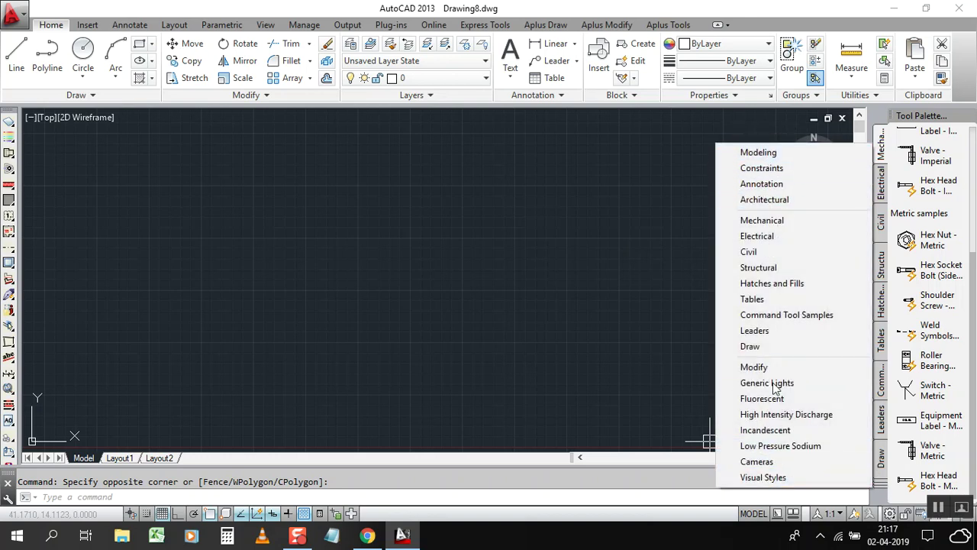
pyautogui.click(773, 184)
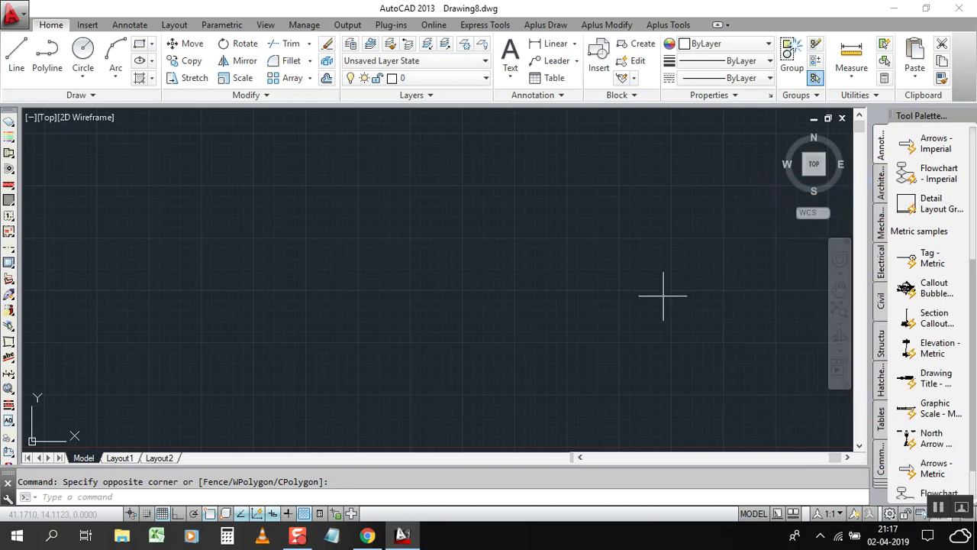
pyautogui.scroll(-1, 933, 156)
pyautogui.scroll(5, 972, 395)
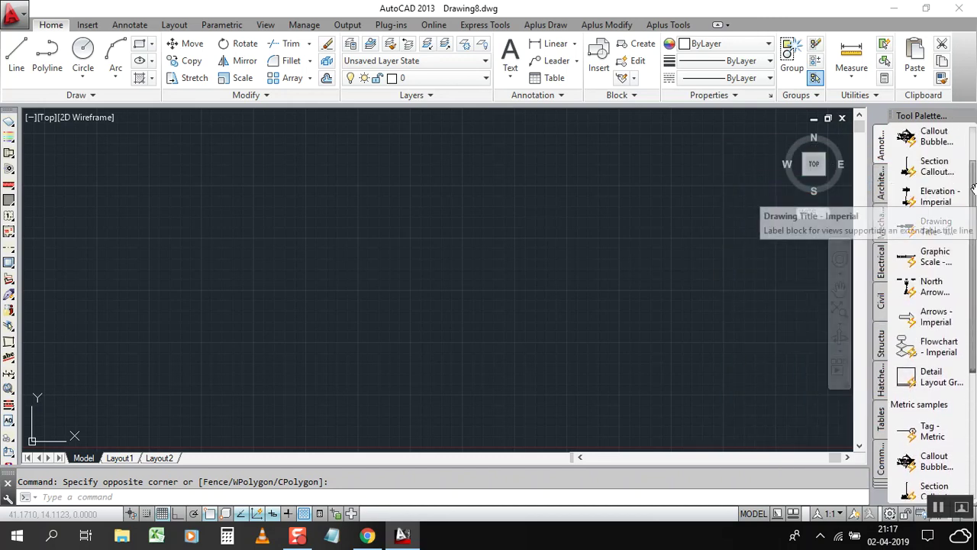
pyautogui.scroll(2, 972, 239)
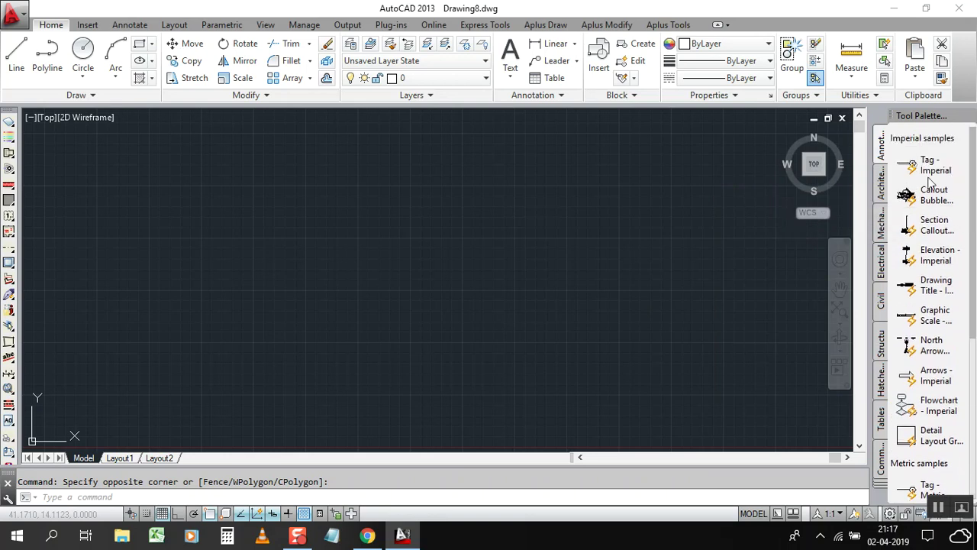
pyautogui.click(930, 164)
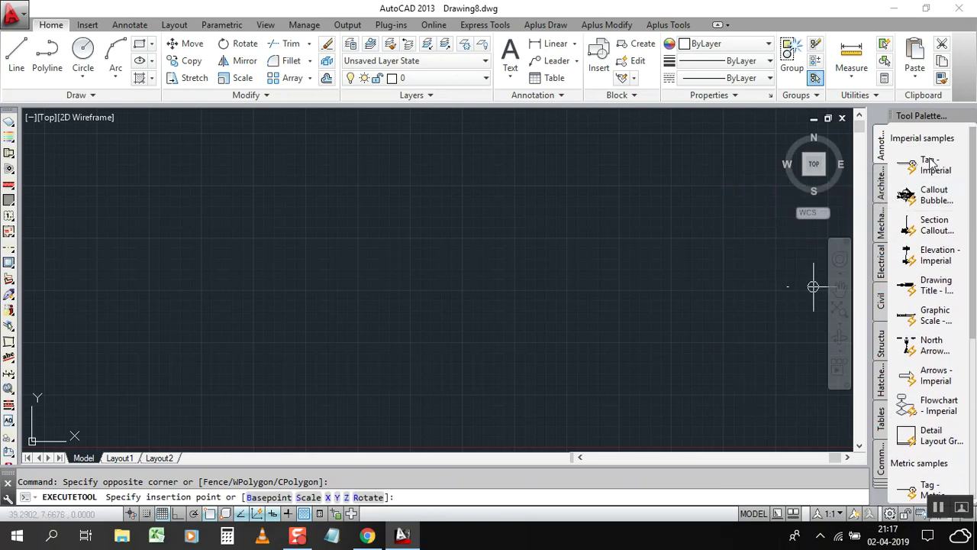
# Place the circled-1 tag, a callout bubble, a section callout and an elevation callout
pyautogui.click(413, 205)
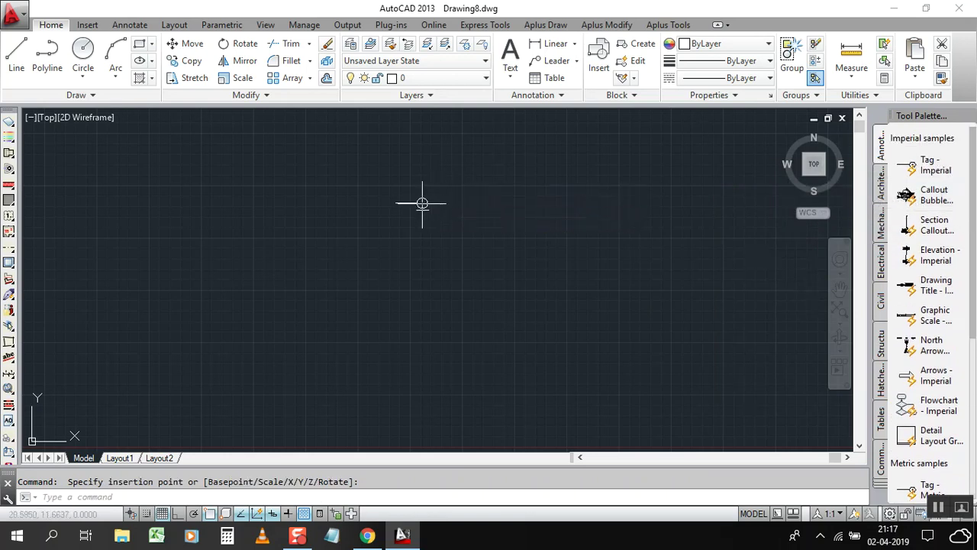
pyautogui.click(928, 199)
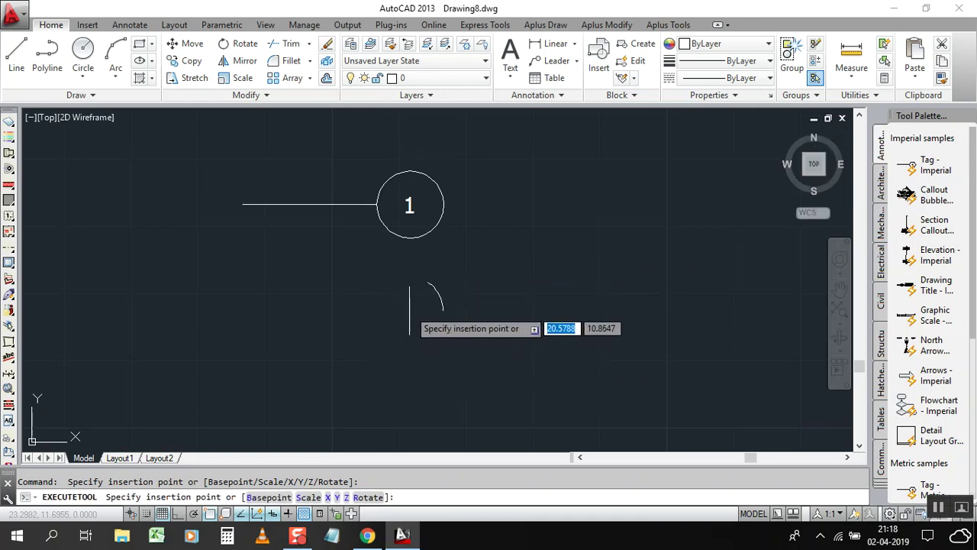
pyautogui.click(411, 310)
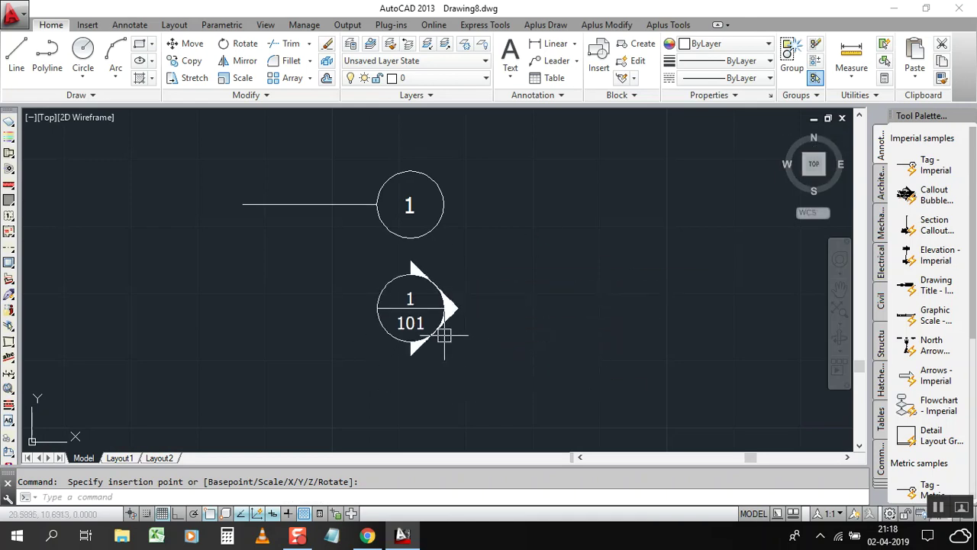
pyautogui.click(936, 229)
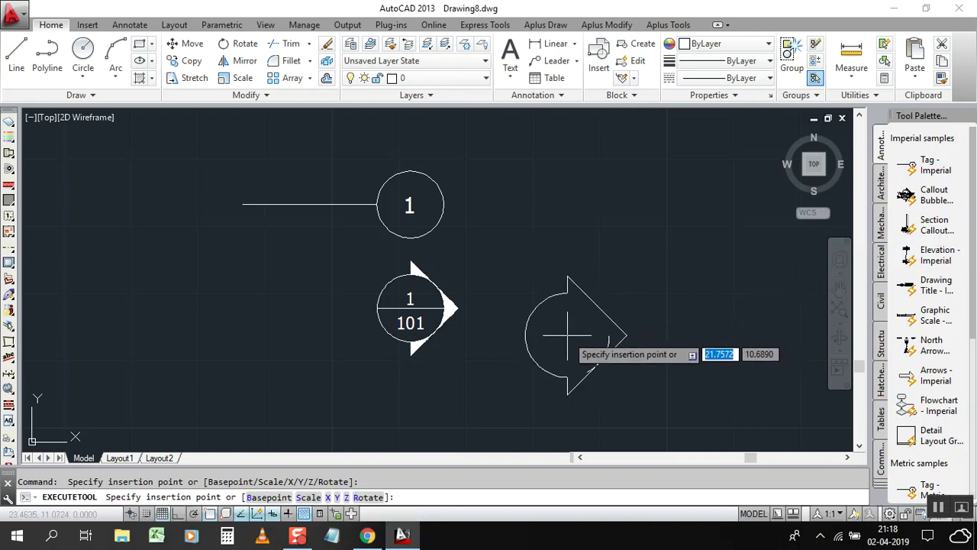
pyautogui.click(526, 360)
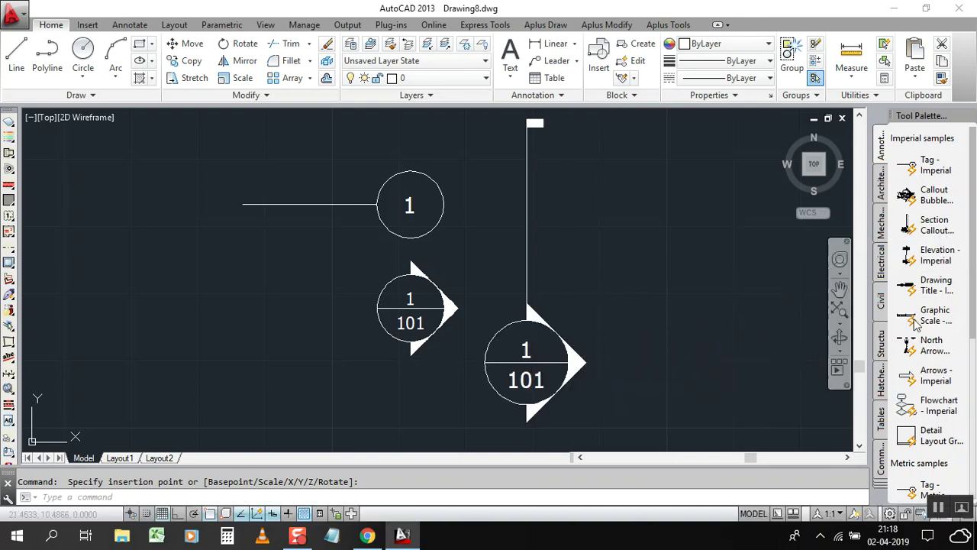
pyautogui.click(939, 255)
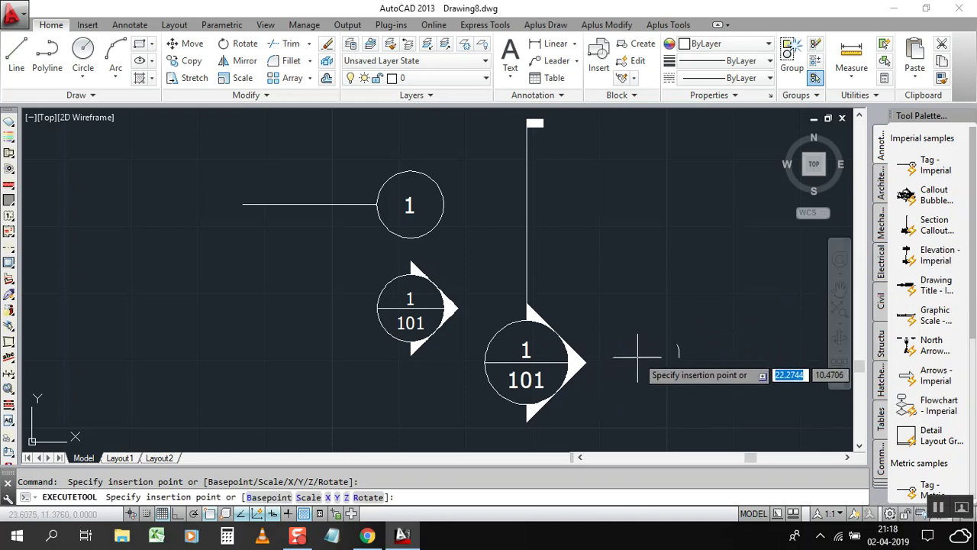
pyautogui.scroll(-2, 646, 360)
pyautogui.click(652, 375)
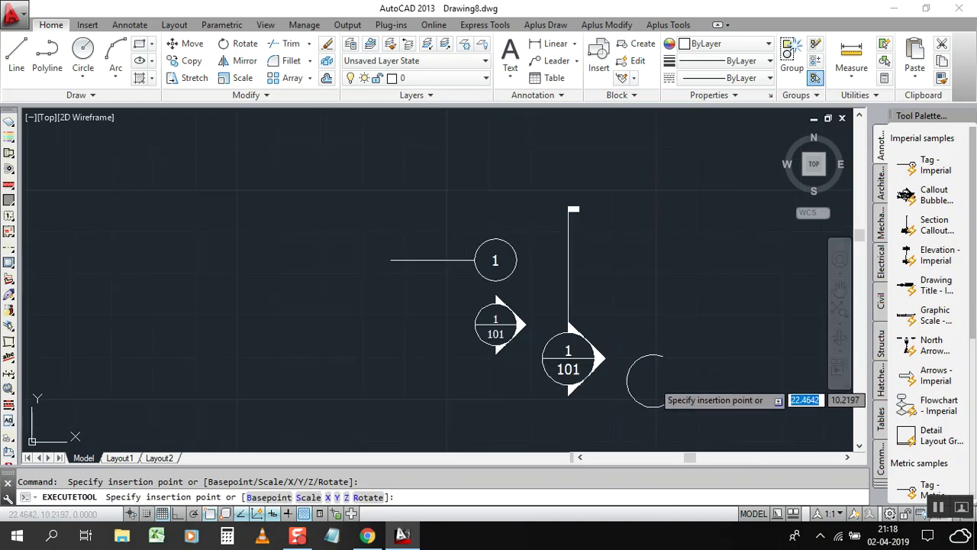
# Place the VIEW TITLE drawing title and a graphic scale bar left of it
pyautogui.click(933, 285)
pyautogui.scroll(-4, 519, 203)
pyautogui.scroll(4, 535, 305)
pyautogui.click(579, 273)
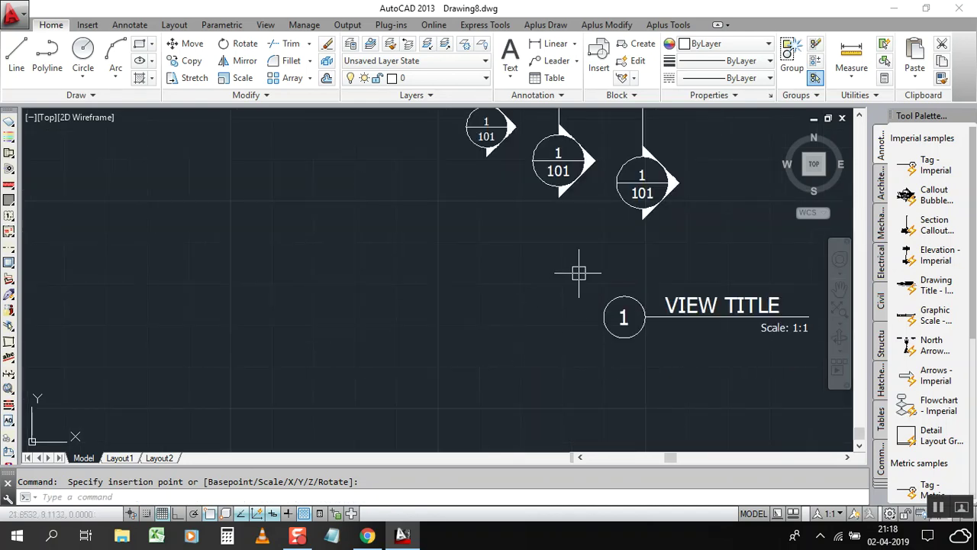
pyautogui.click(935, 317)
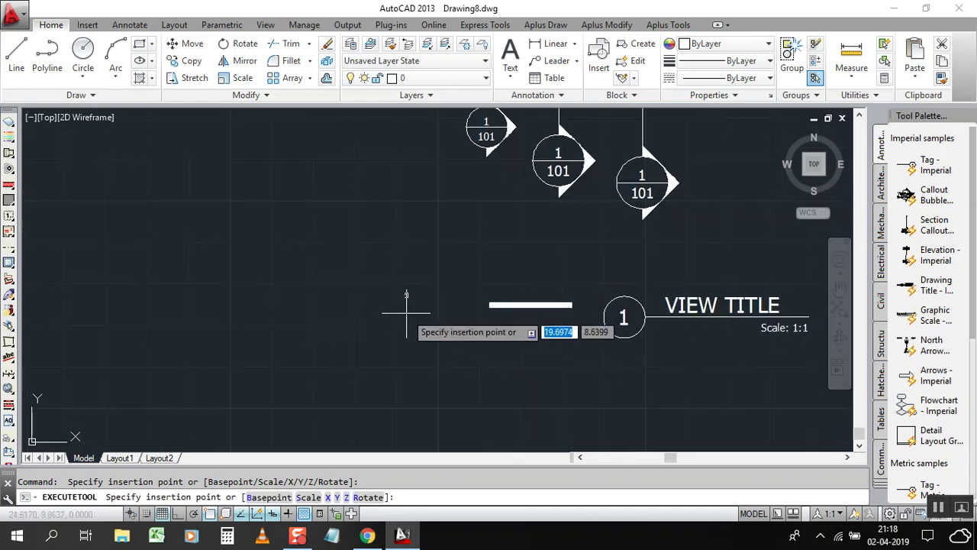
pyautogui.click(513, 309)
pyautogui.scroll(2, 514, 309)
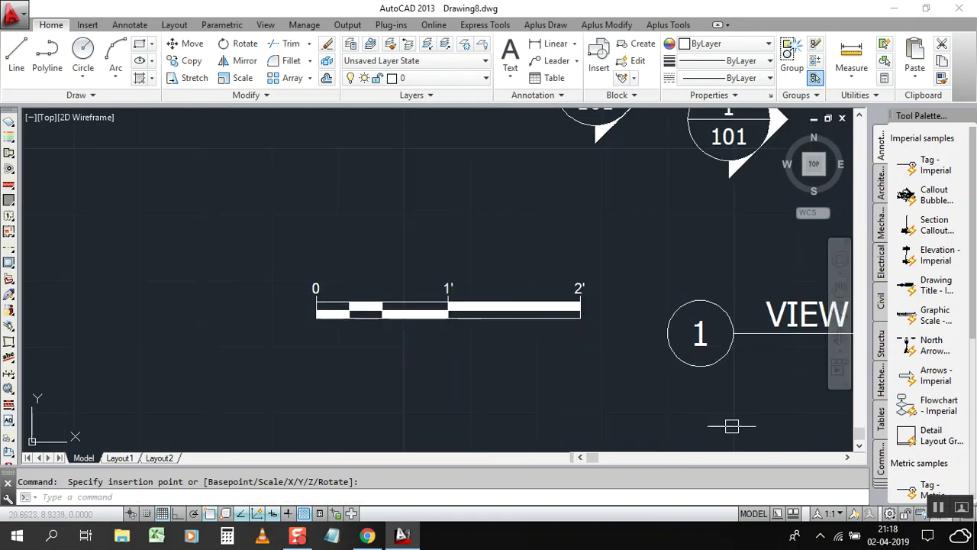
# Place north arrows left of the scale bar and a blue arrow, then select the arrow
pyautogui.click(938, 351)
pyautogui.scroll(-2, 567, 314)
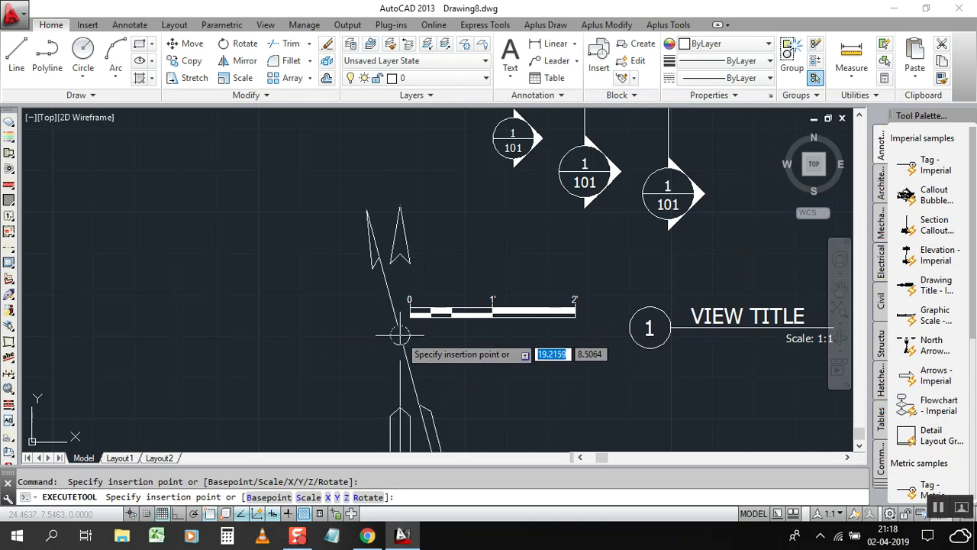
pyautogui.click(223, 327)
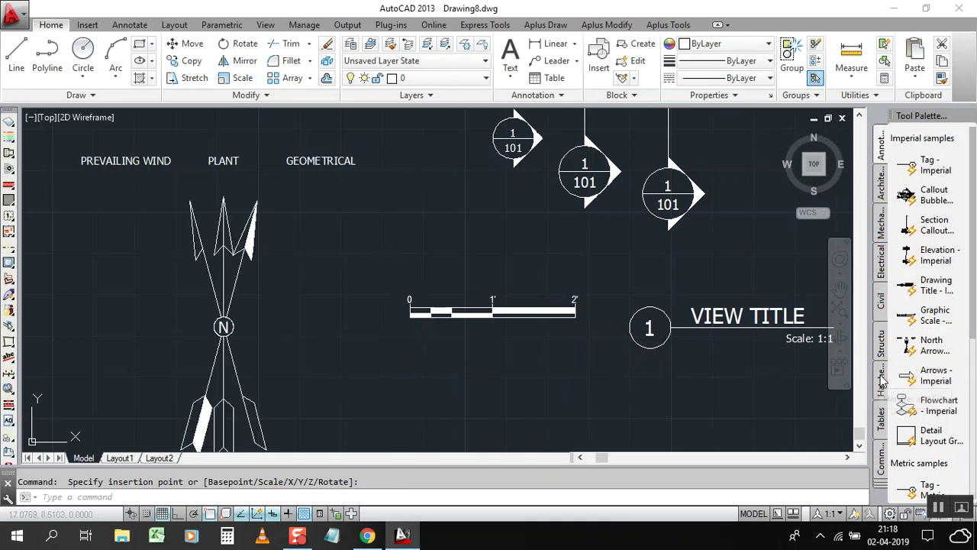
pyautogui.click(938, 376)
pyautogui.click(485, 375)
pyautogui.scroll(7, 511, 392)
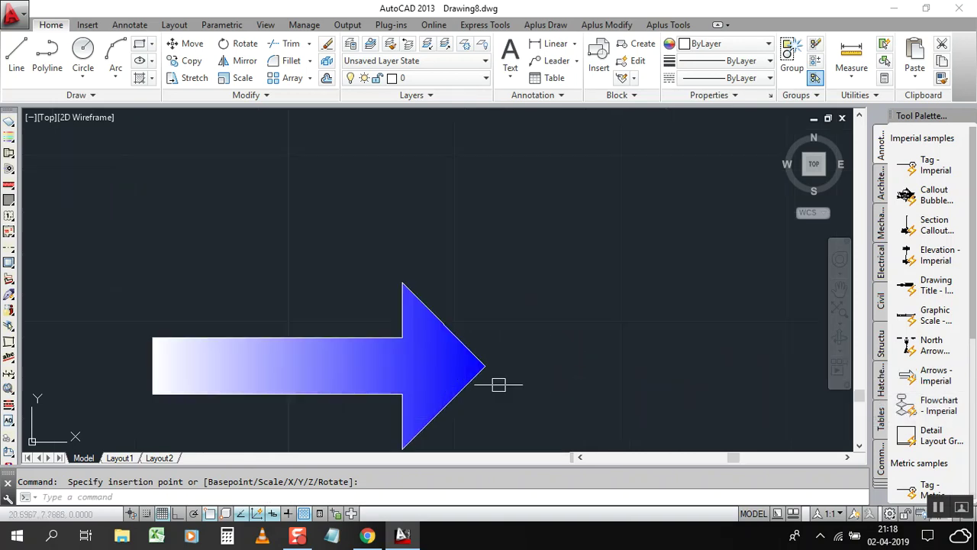
pyautogui.scroll(-4, 515, 332)
pyautogui.click(492, 322)
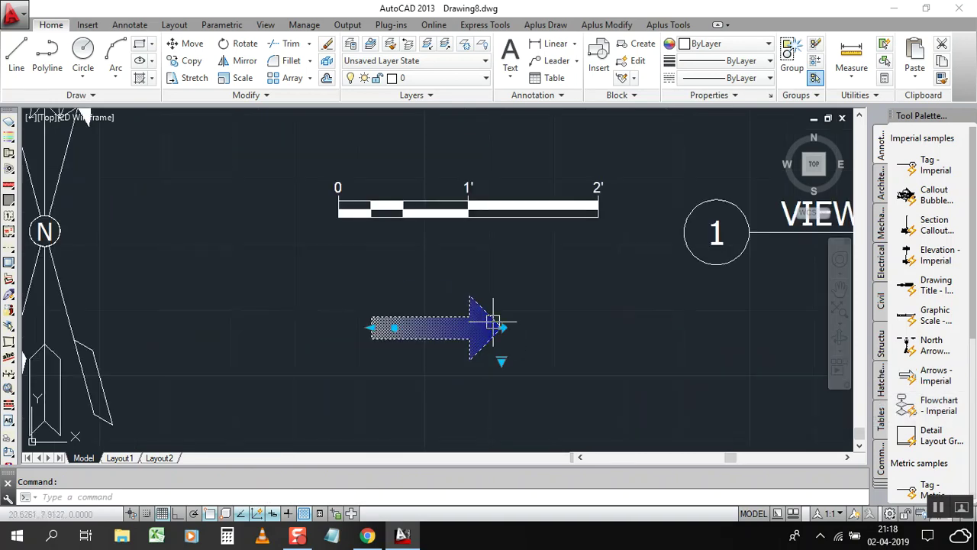
# Change the blue arrow's type to Arched, then to Double
pyautogui.rightClick(501, 360)
pyautogui.click(500, 360)
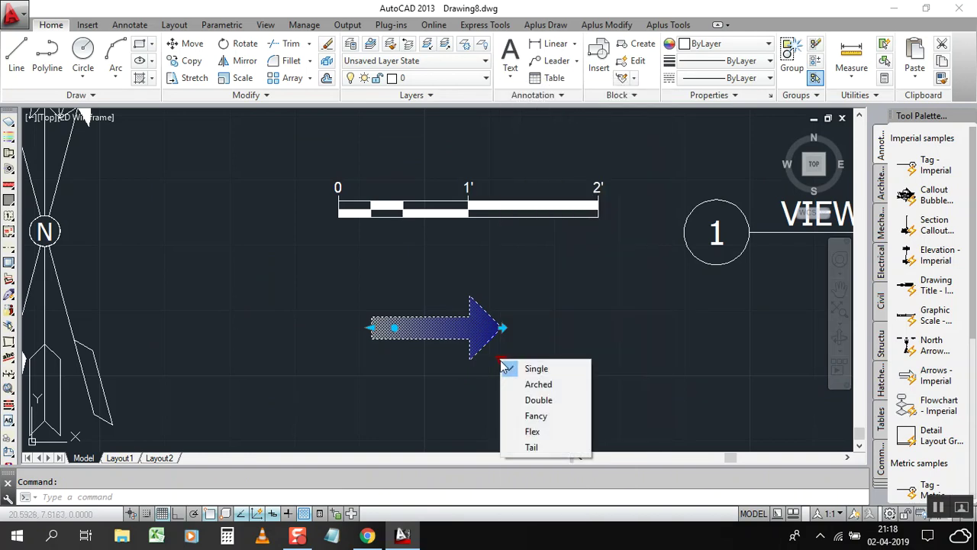
pyautogui.click(544, 340)
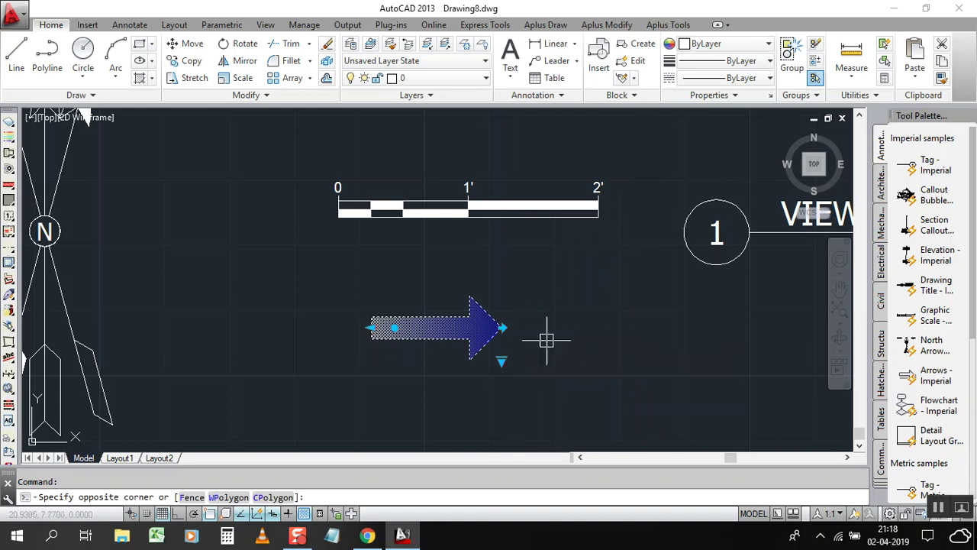
pyautogui.click(501, 362)
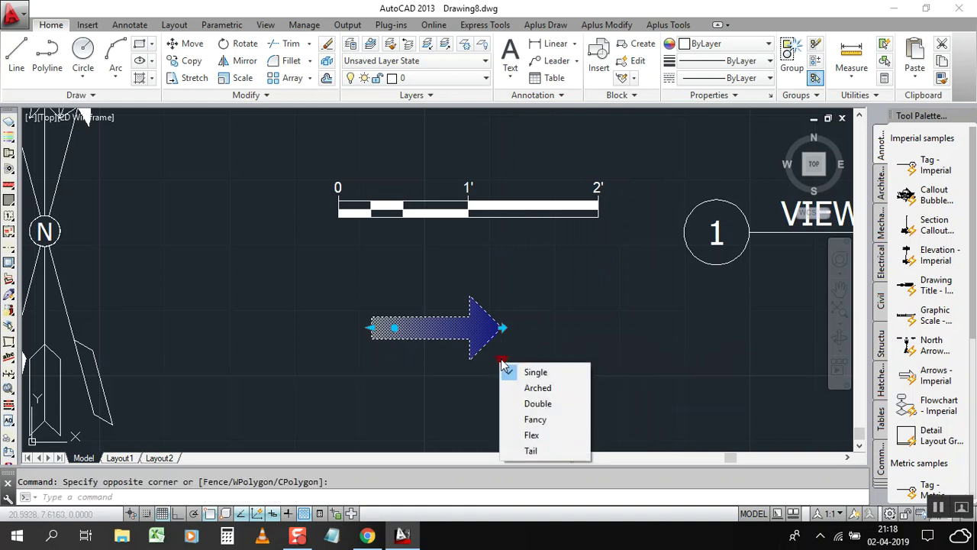
pyautogui.click(537, 387)
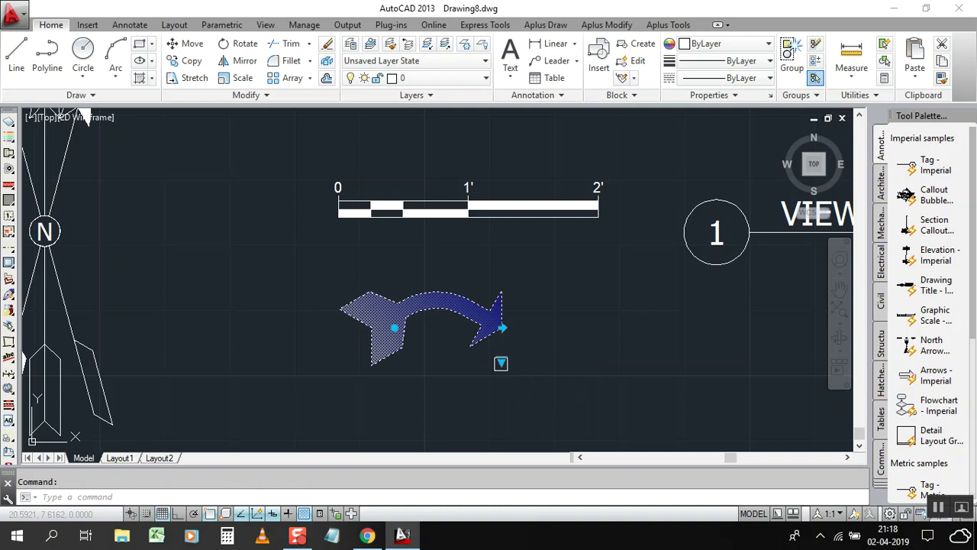
pyautogui.click(501, 361)
pyautogui.click(538, 403)
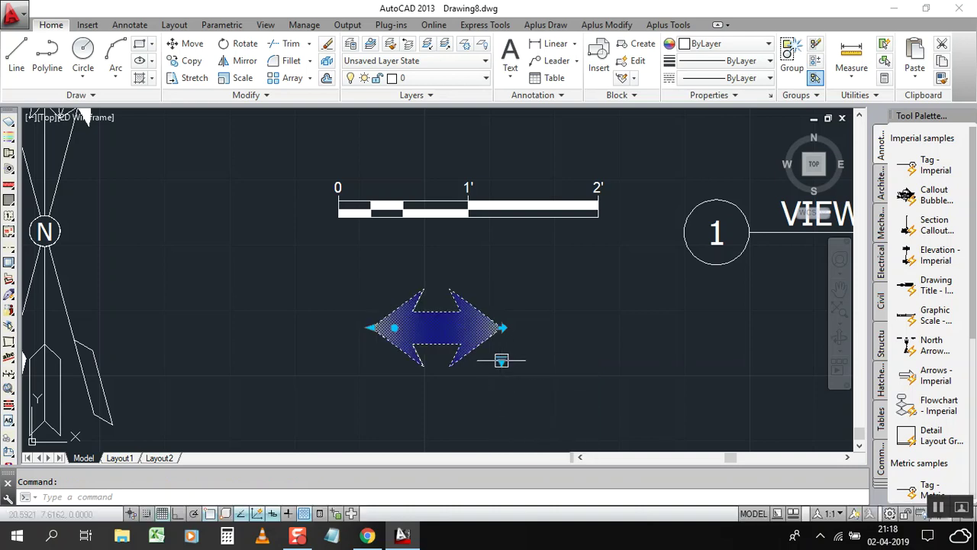
# Cycle the arrow through Fancy and Flex to Tail, then show the Architectural palette
pyautogui.click(501, 362)
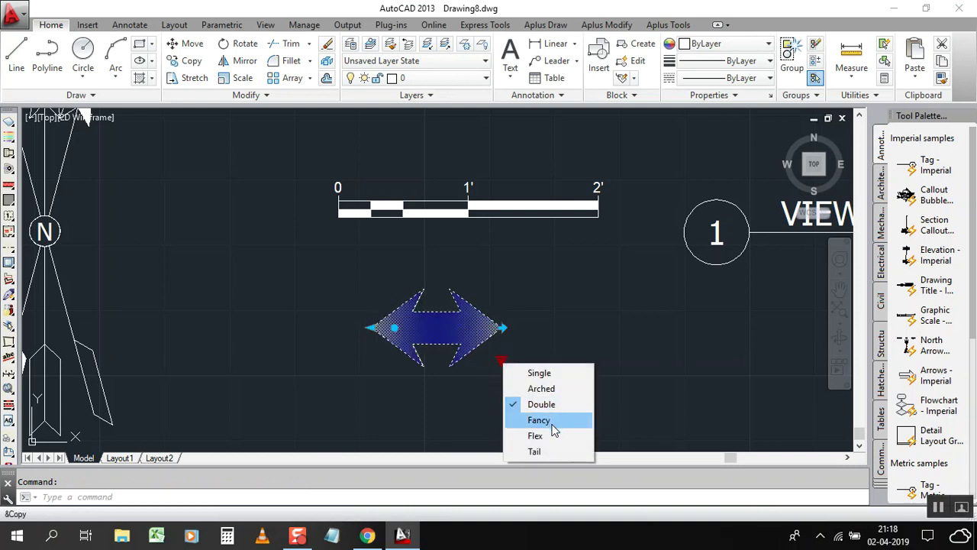
pyautogui.click(544, 419)
pyautogui.click(501, 362)
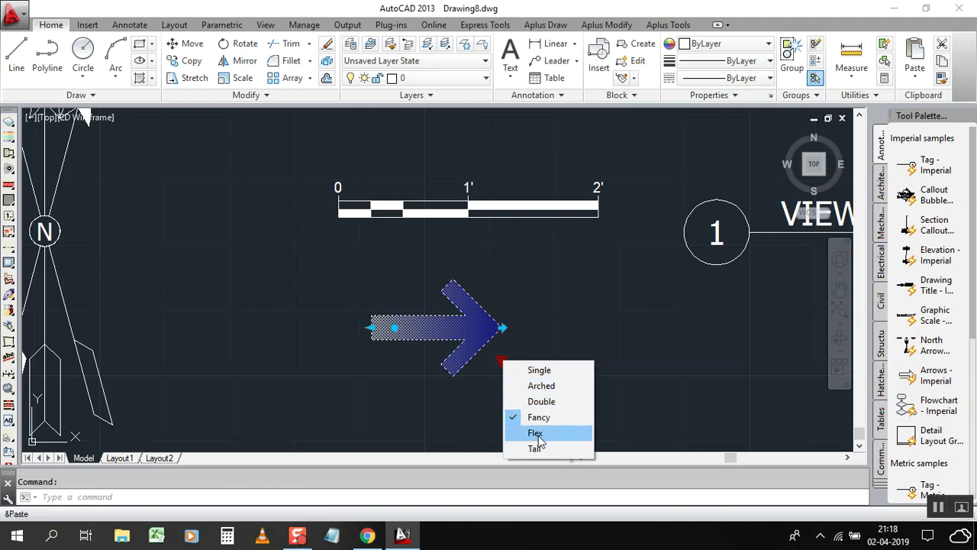
pyautogui.click(537, 433)
pyautogui.click(500, 361)
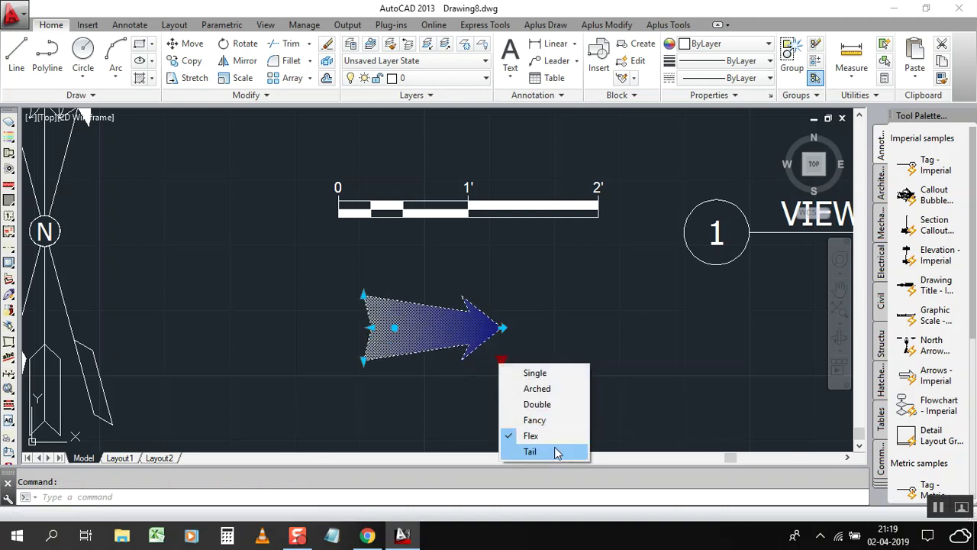
pyautogui.click(544, 451)
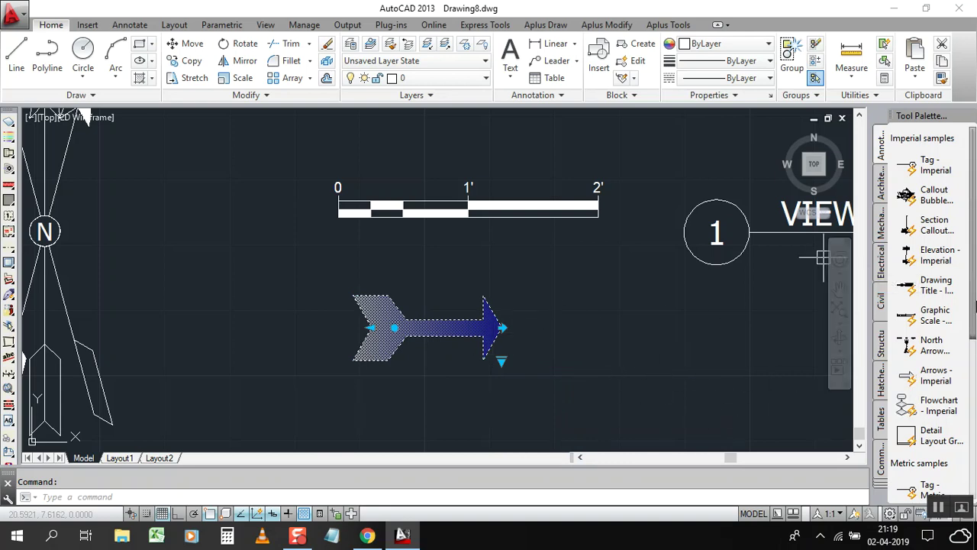
pyautogui.moveTo(974, 315); pyautogui.dragTo(976, 282)
pyautogui.click(883, 188)
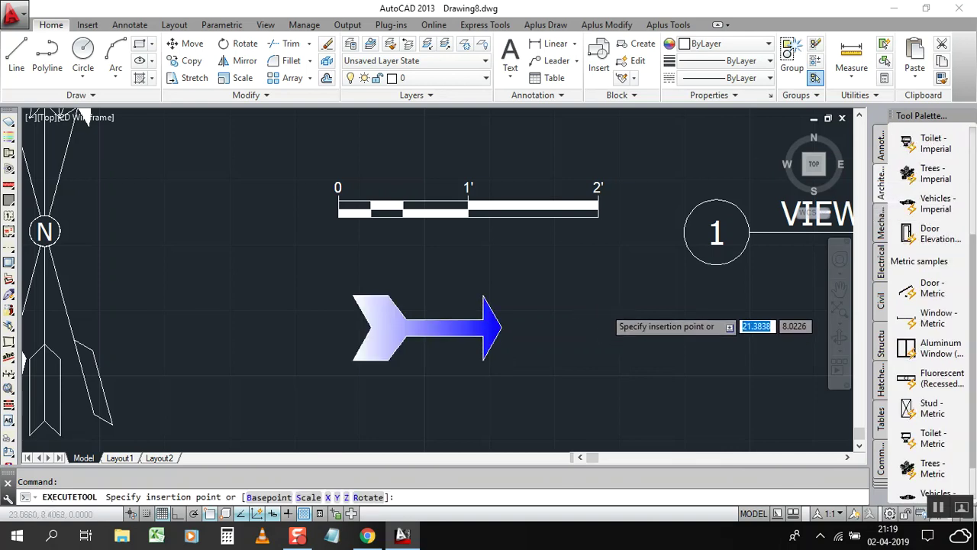
# Insert the Toilet - Imperial block at scale 0.05 beside the symbols
pyautogui.scroll(-8, 605, 313)
pyautogui.scroll(-3, 523, 360)
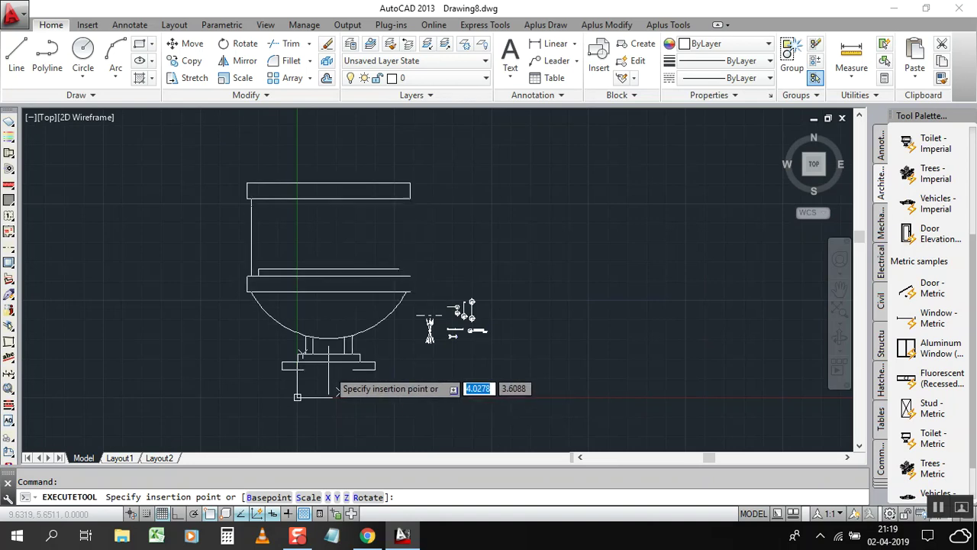
pyautogui.write('s')
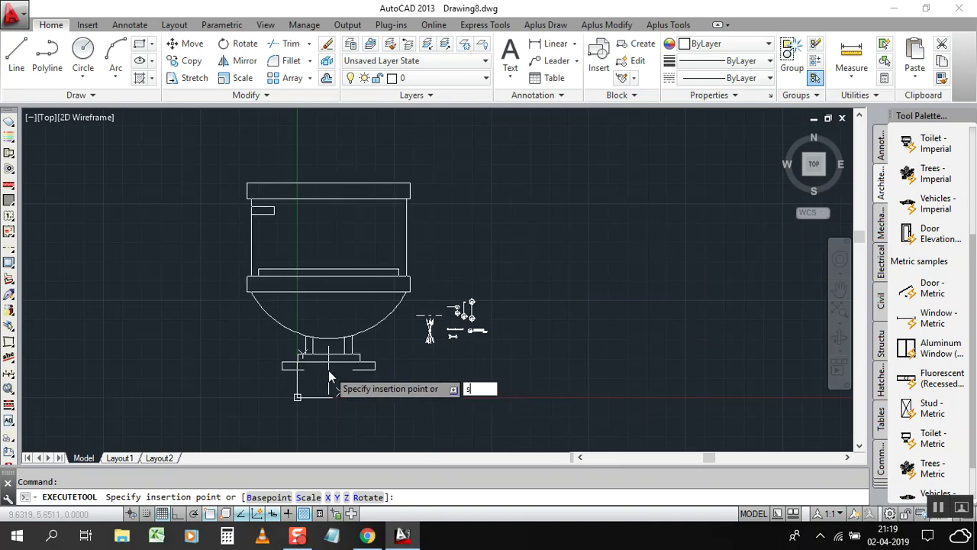
pyautogui.press('Return')
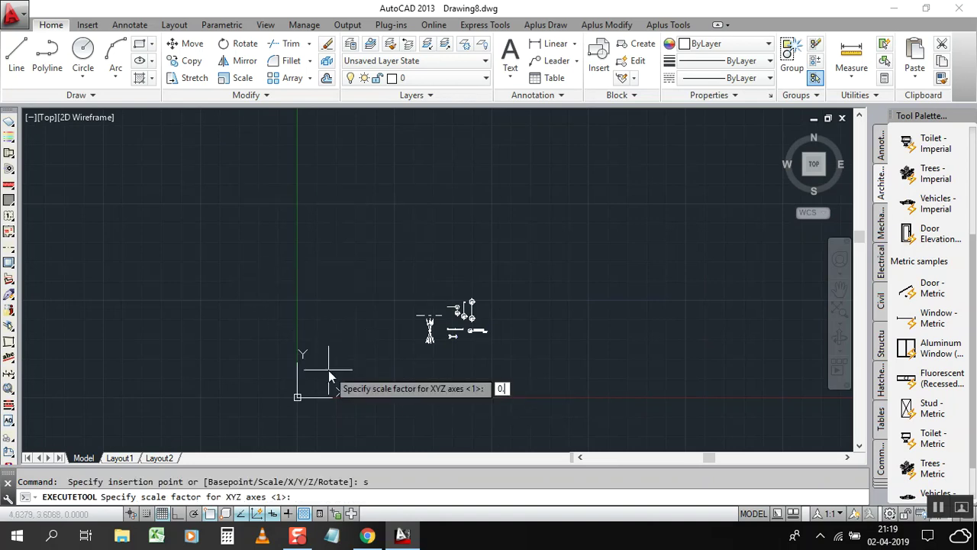
pyautogui.write('0.05')
pyautogui.press('Return')
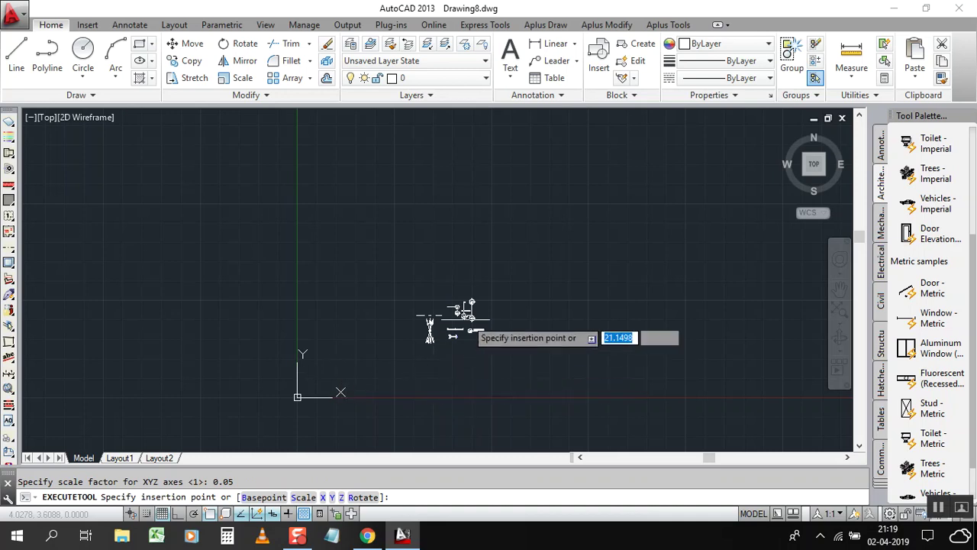
pyautogui.scroll(8, 458, 311)
pyautogui.click(527, 305)
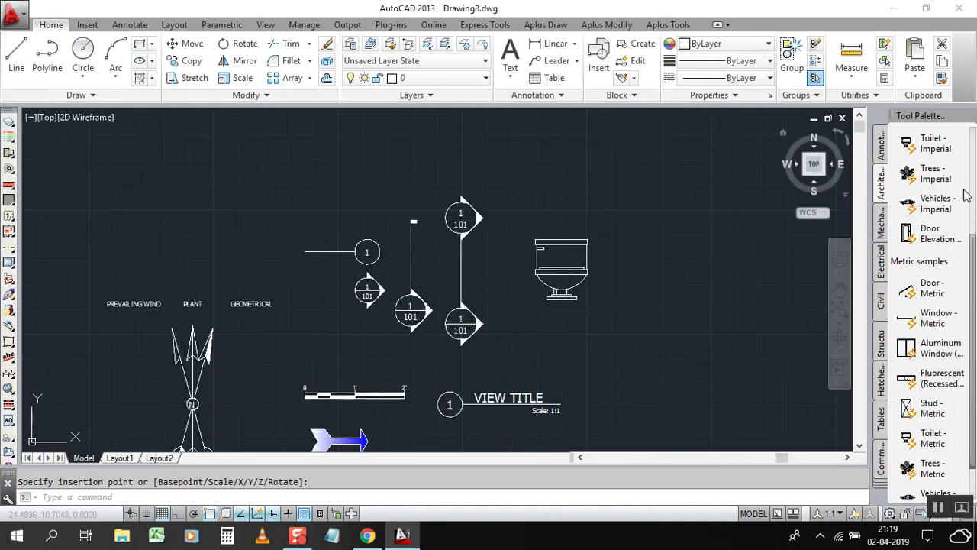
# Insert a Trees - Imperial block at scale 0.05 right of the toilet
pyautogui.click(908, 174)
pyautogui.write('s')
pyautogui.press('Return')
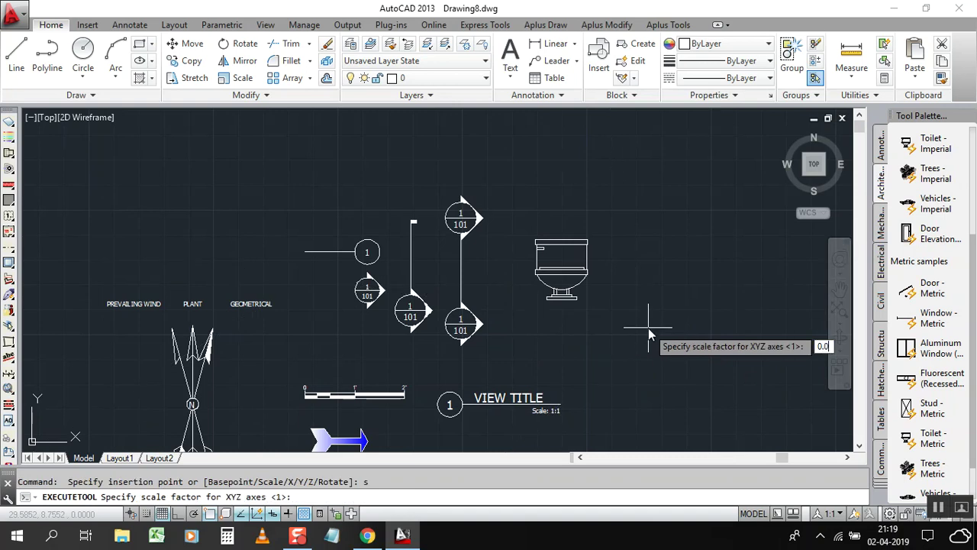
pyautogui.write('0.05')
pyautogui.press('Return')
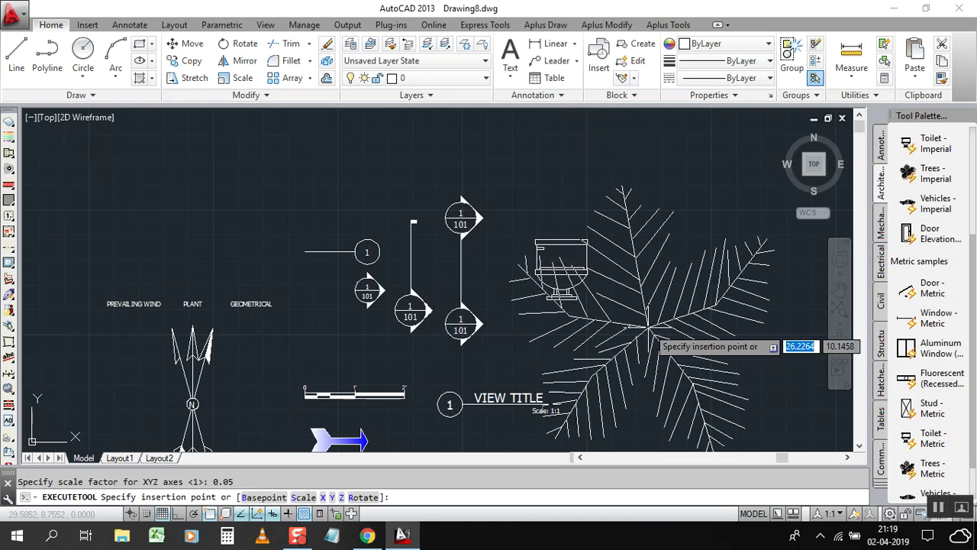
pyautogui.click(746, 296)
pyautogui.scroll(-2, 623, 302)
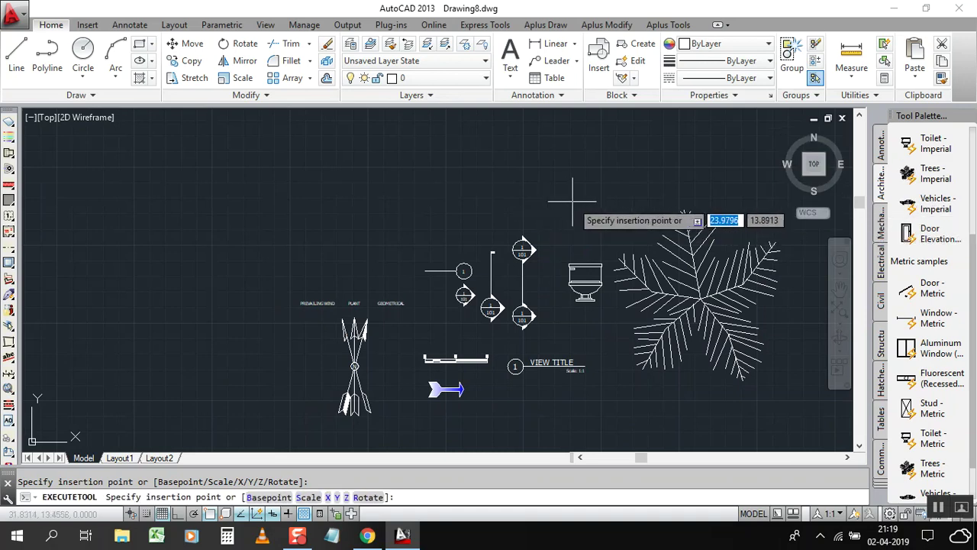
pyautogui.scroll(2, 595, 200)
pyautogui.scroll(-6, 635, 193)
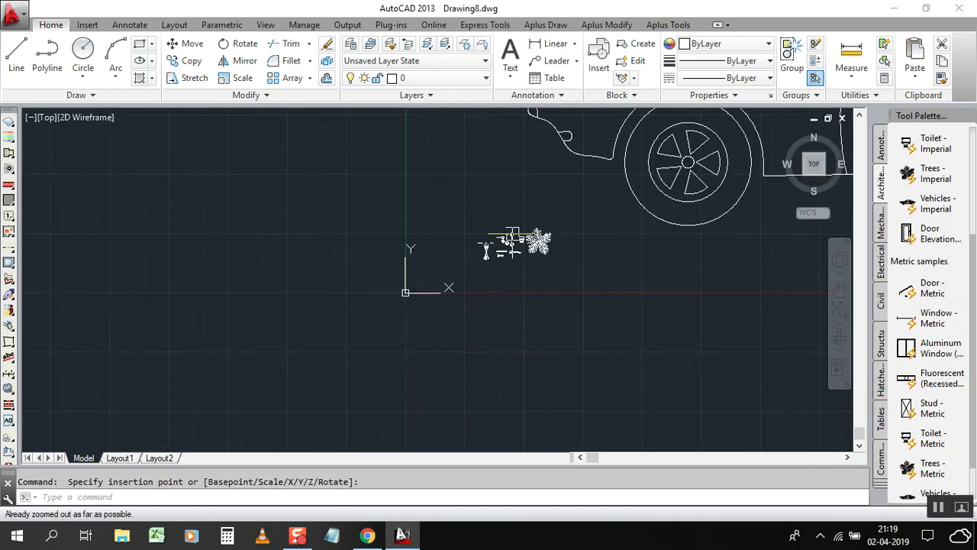
# Delete the oversized car and reinsert Vehicles - Imperial at 0.05 scale right of the tree
pyautogui.click(624, 261)
pyautogui.press('Delete')
pyautogui.click(920, 203)
pyautogui.scroll(5, 544, 249)
pyautogui.scroll(2, 562, 256)
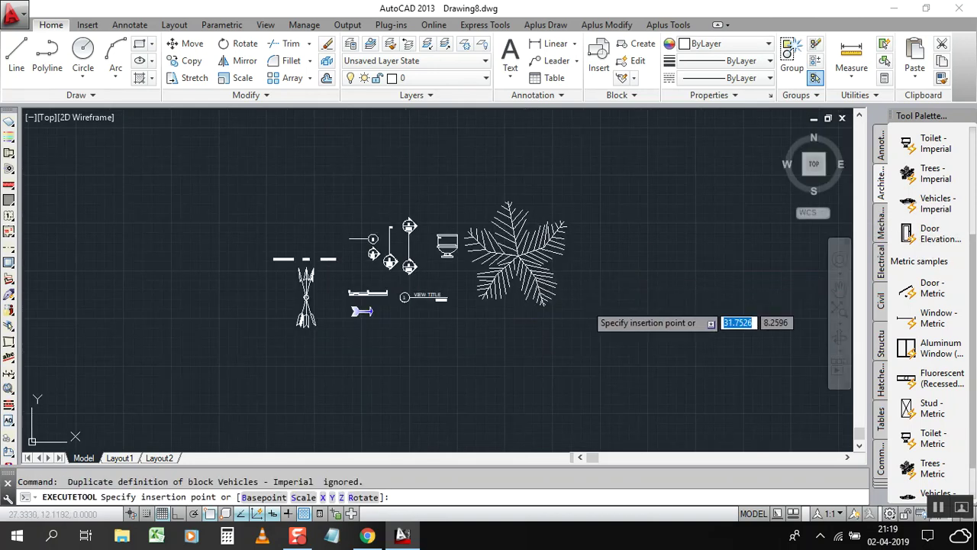
pyautogui.write('s')
pyautogui.press('Return')
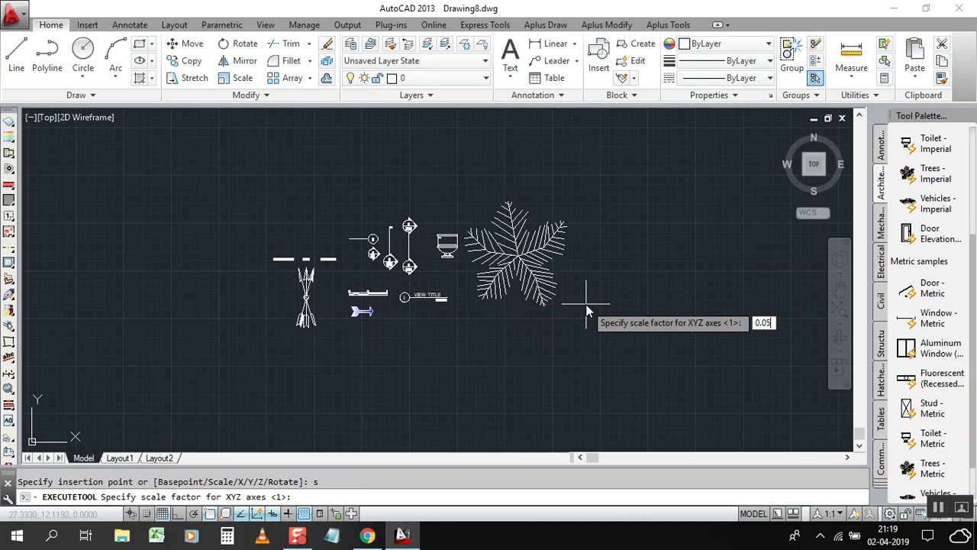
pyautogui.press('Return')
pyautogui.click(578, 305)
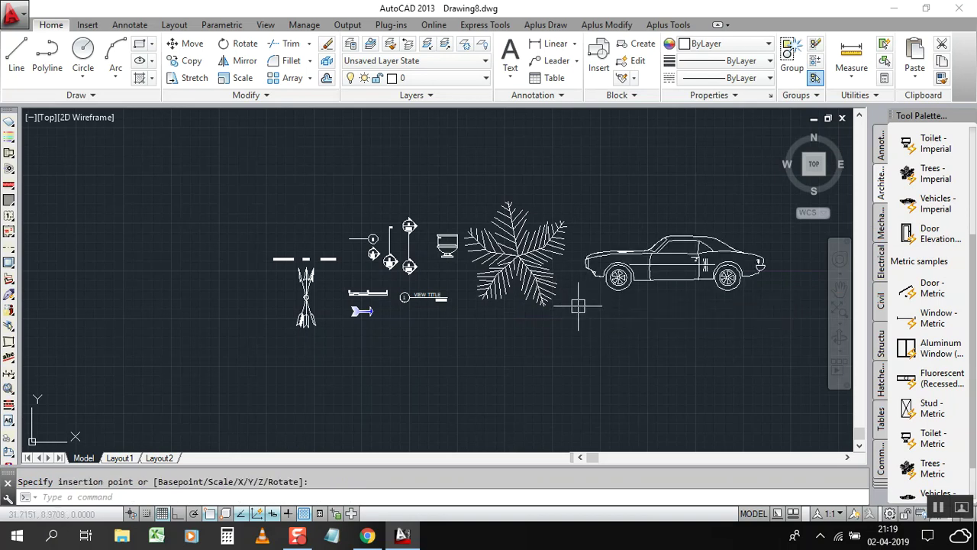
pyautogui.click(944, 298)
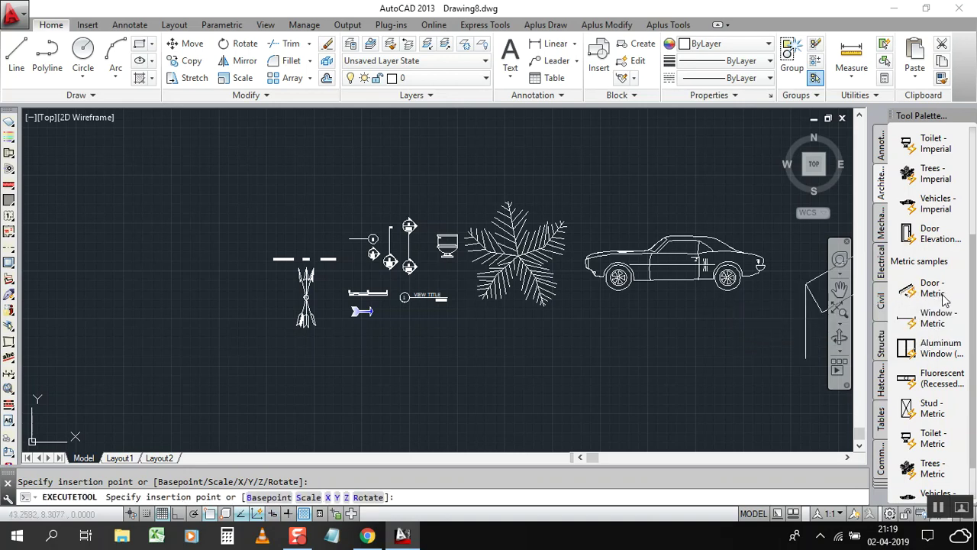
# Set the metric door's insertion scale to 0.02
pyautogui.scroll(-6, 525, 363)
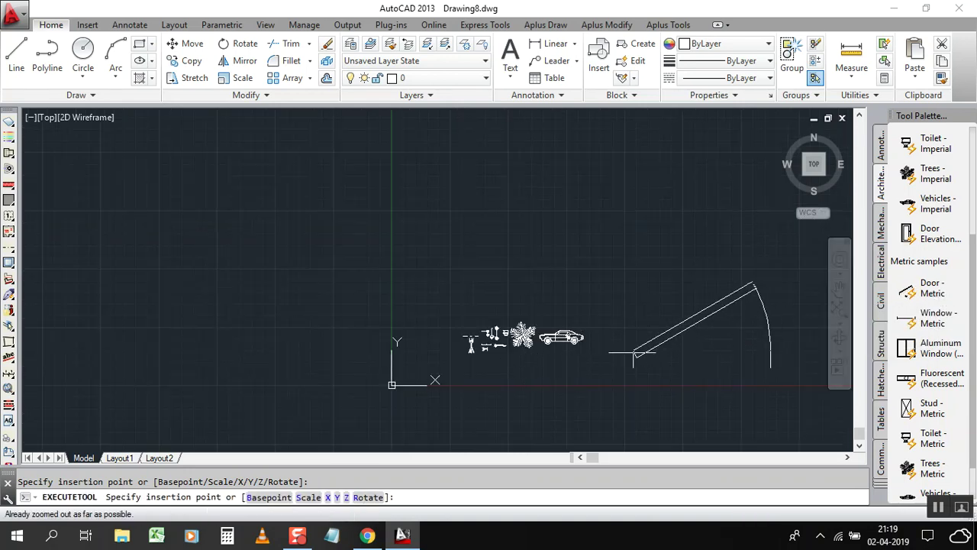
pyautogui.write('s')
pyautogui.press('Return')
pyautogui.write('0.')
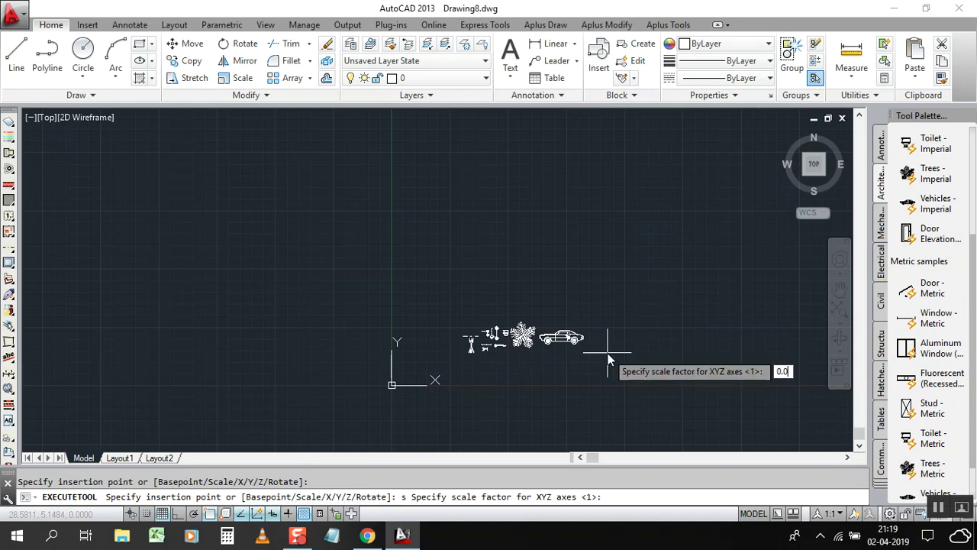
pyautogui.write('02')
pyautogui.press('Return')
pyautogui.scroll(5, 566, 351)
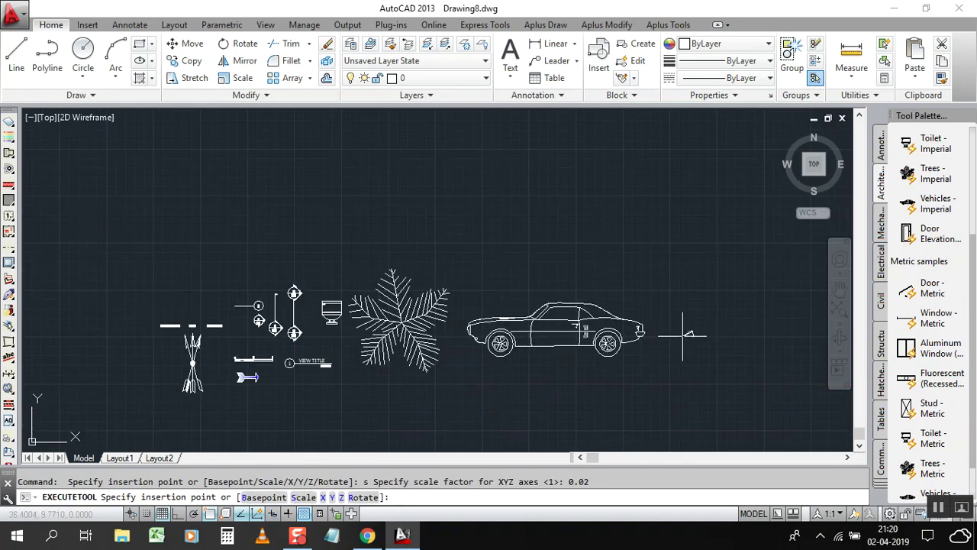
pyautogui.scroll(8, 656, 389)
pyautogui.scroll(-6, 619, 336)
pyautogui.scroll(6, 605, 348)
# Scale the small door swing by a factor of 2
pyautogui.write('s')
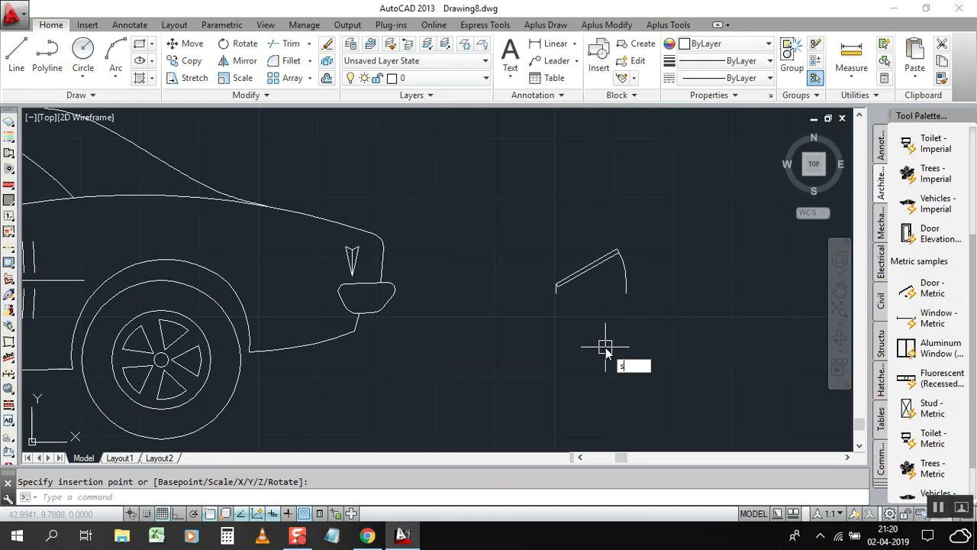
pyautogui.press('Return')
pyautogui.click(592, 268)
pyautogui.press('Return')
pyautogui.click(557, 287)
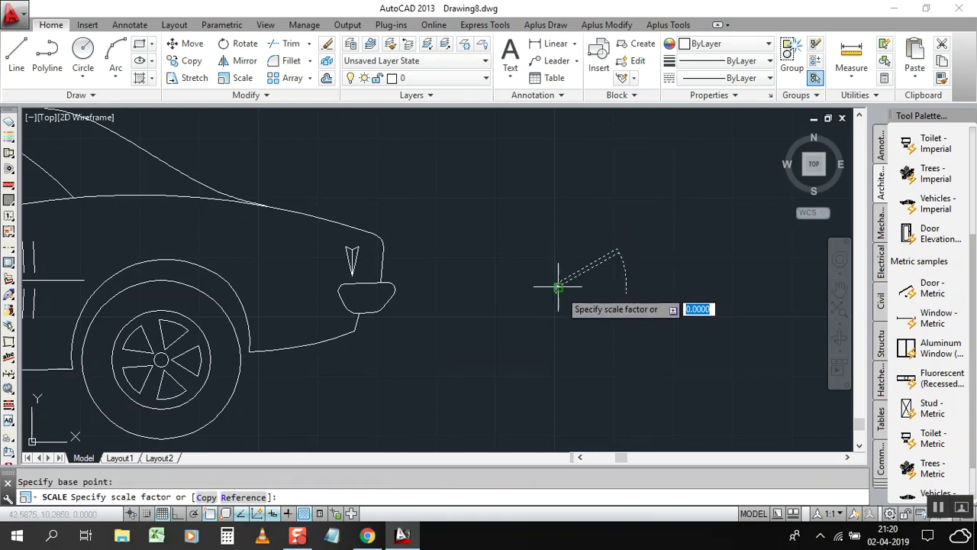
pyautogui.write('2')
pyautogui.press('Return')
# Insert the door elevation at 0.05 scale right of the car
pyautogui.scroll(-4, 561, 291)
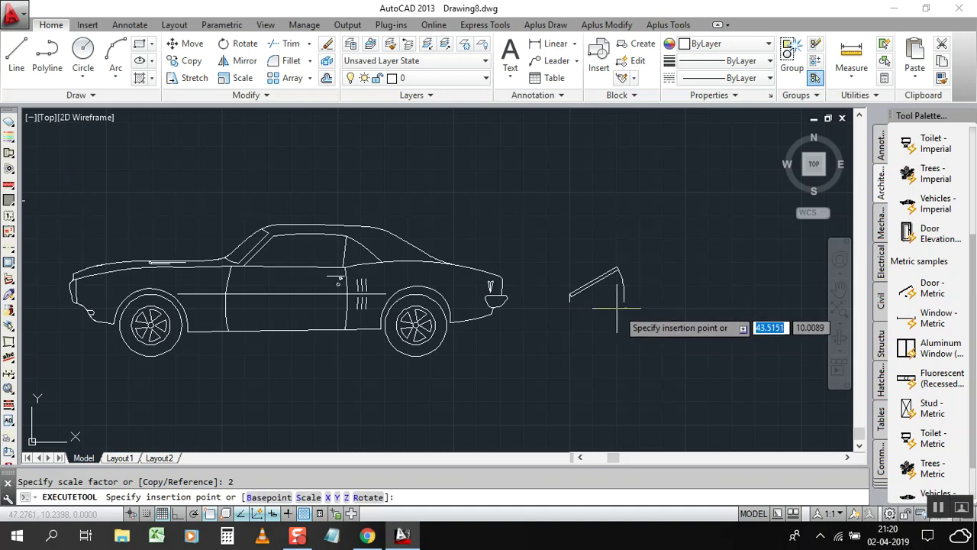
pyautogui.scroll(-4, 615, 317)
pyautogui.write('s')
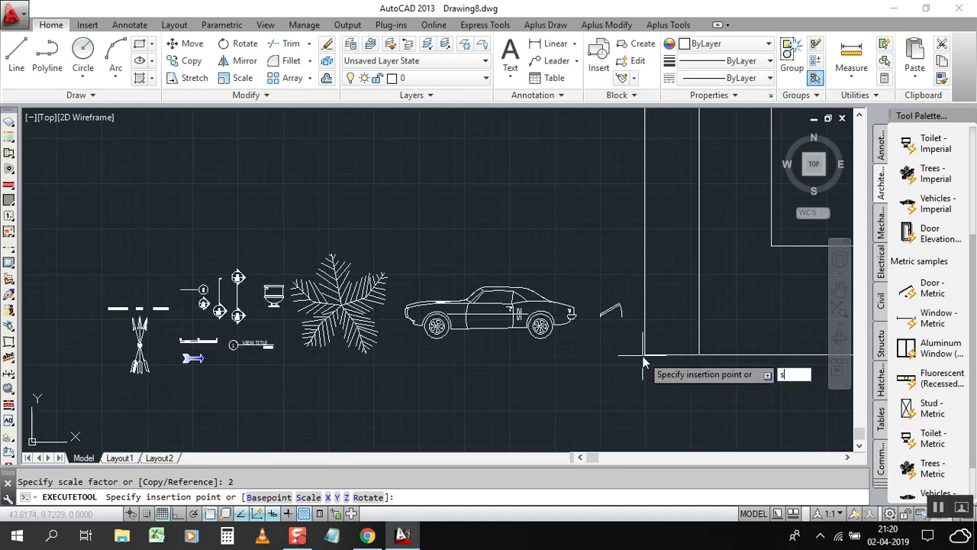
pyautogui.press('Return')
pyautogui.write('0.05')
pyautogui.press('Return')
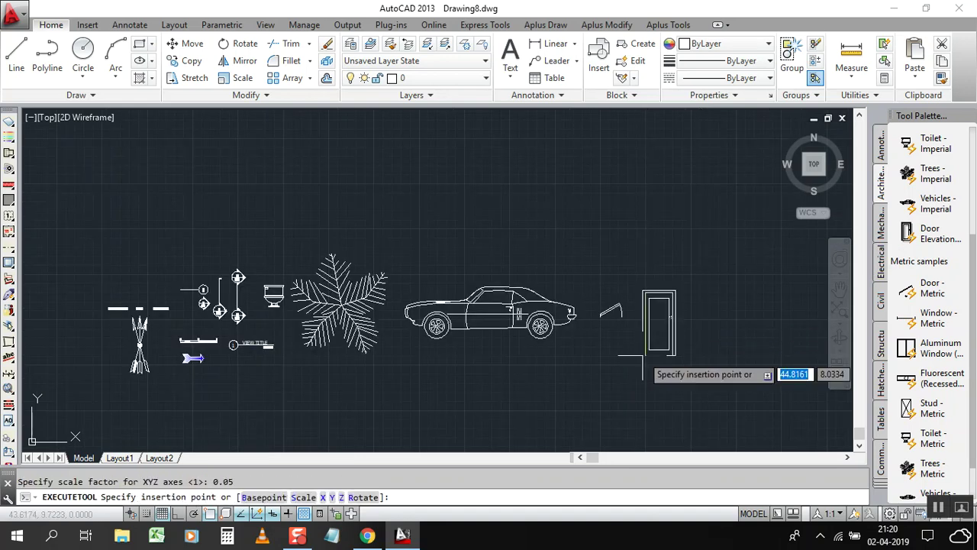
pyautogui.click(633, 346)
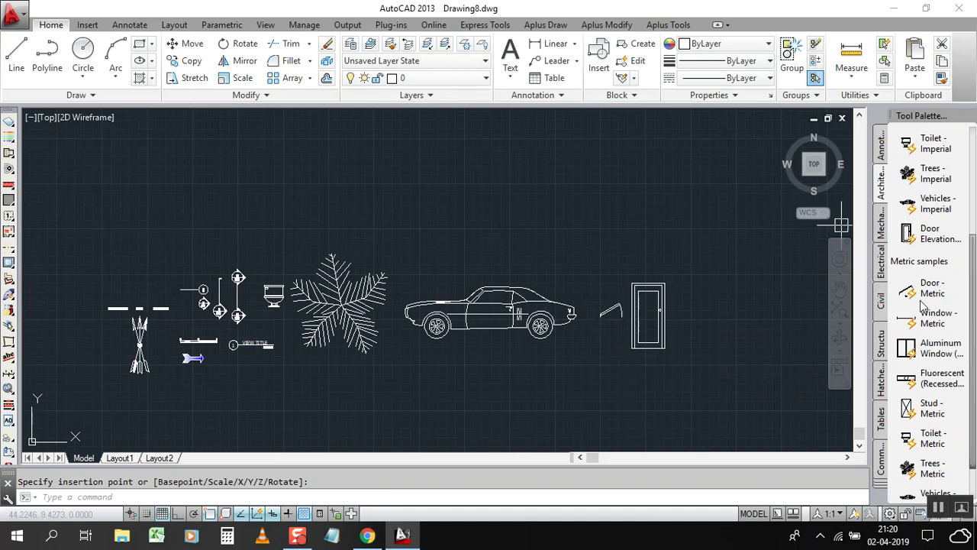
# Insert the two-pane Aluminum Window block at 0.05 scale
pyautogui.click(947, 360)
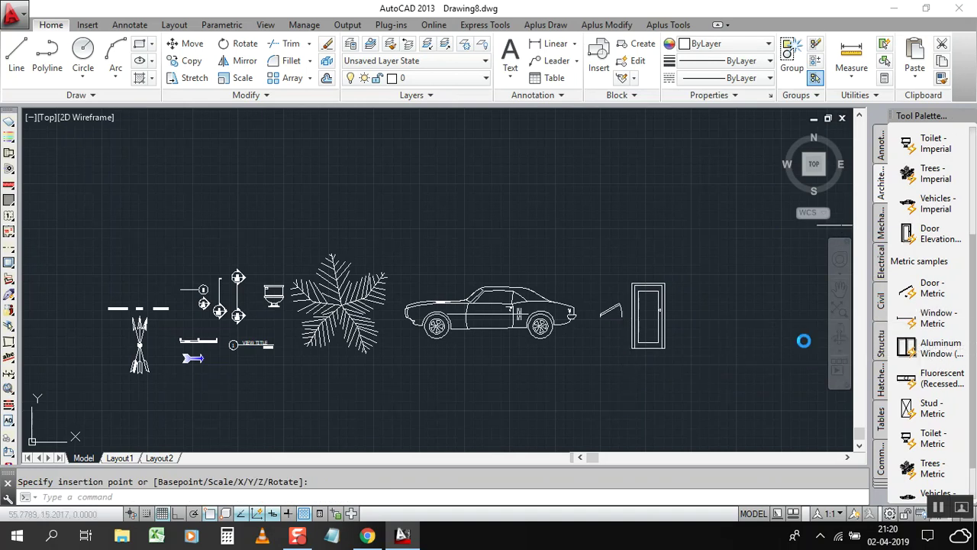
pyautogui.write('s')
pyautogui.press('Return')
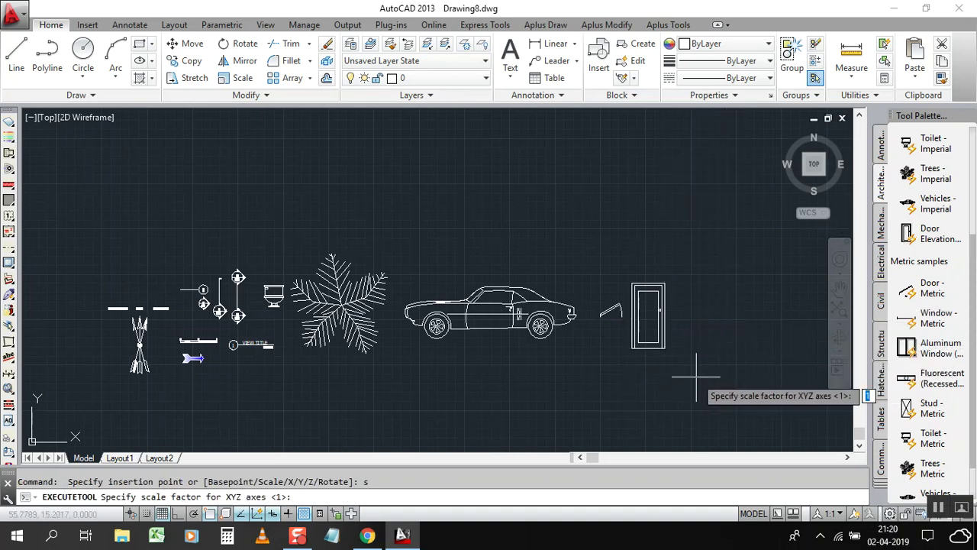
pyautogui.write('0.05')
pyautogui.press('Return')
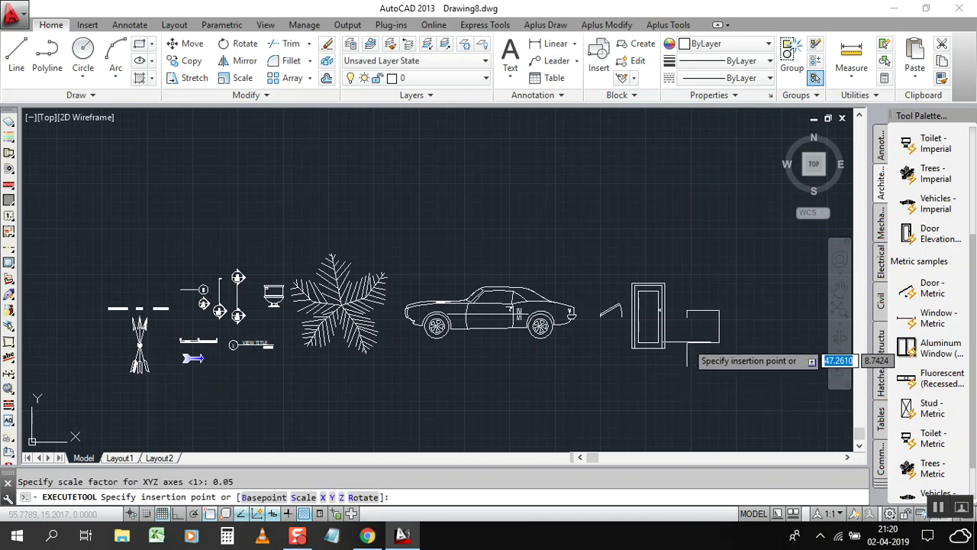
pyautogui.scroll(6, 722, 337)
pyautogui.scroll(-3, 973, 370)
pyautogui.scroll(-2, 973, 374)
pyautogui.scroll(-2, 974, 458)
pyautogui.scroll(6, 974, 468)
pyautogui.scroll(-6, 974, 458)
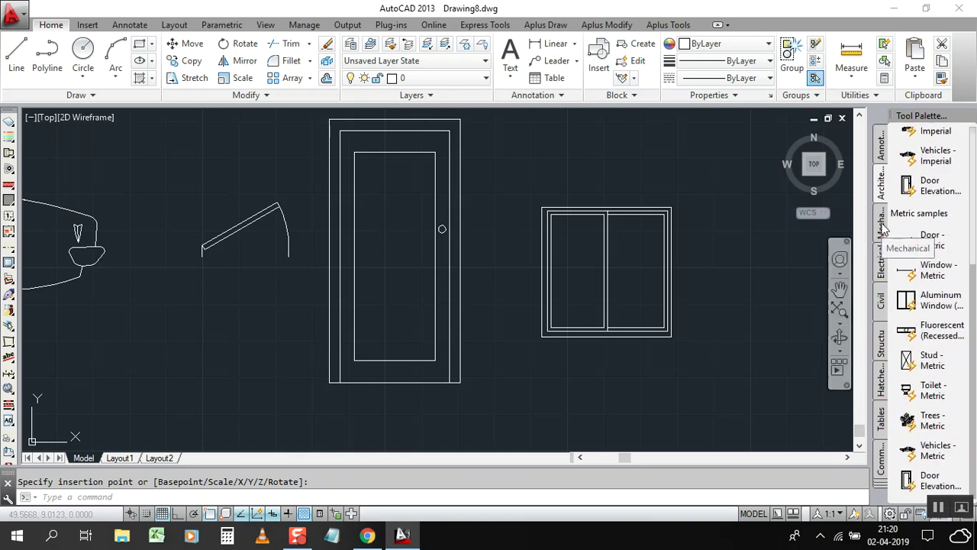
# Start inserting the Civil palette's road section block at scale 0.05
pyautogui.click(885, 300)
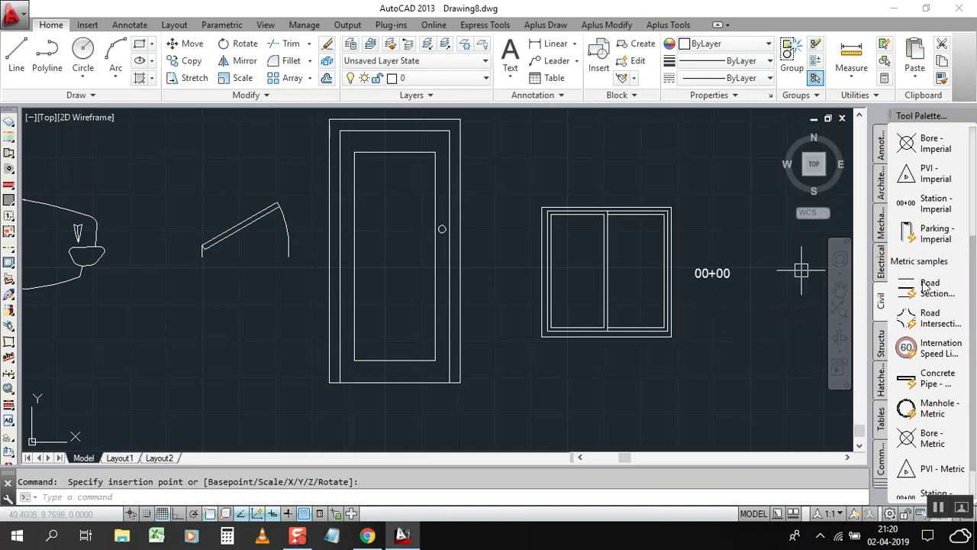
pyautogui.click(935, 319)
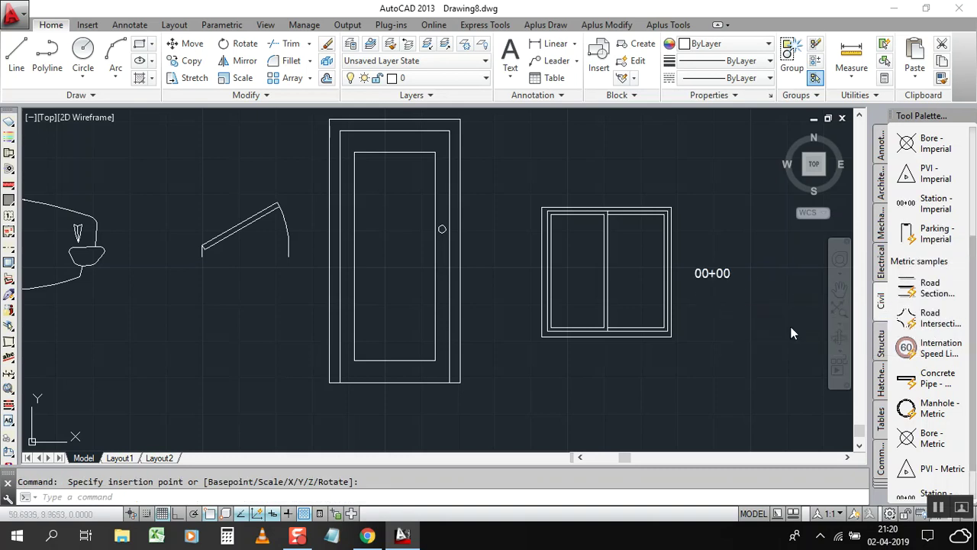
pyautogui.scroll(-5, 565, 325)
pyautogui.scroll(2, 578, 349)
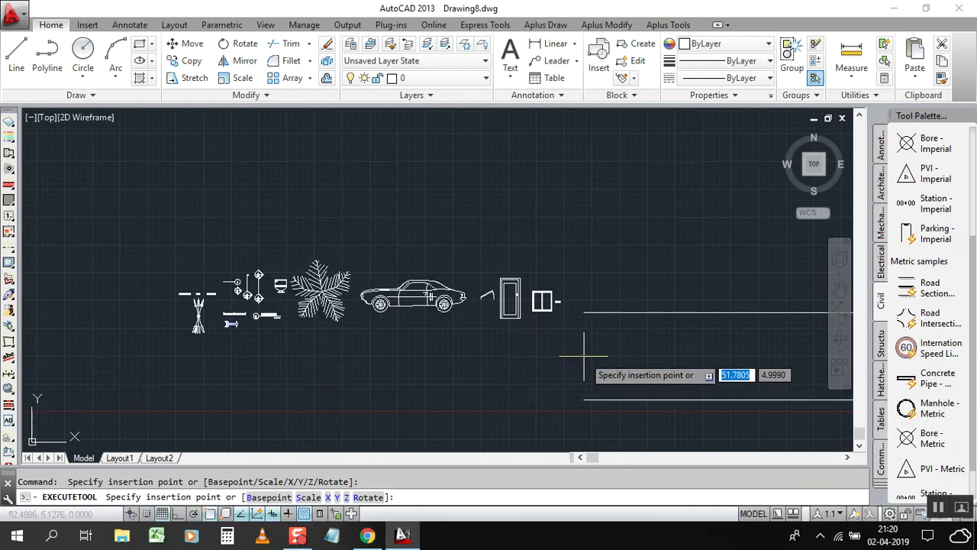
pyautogui.write('s')
pyautogui.press('Return')
pyautogui.write('0.0')
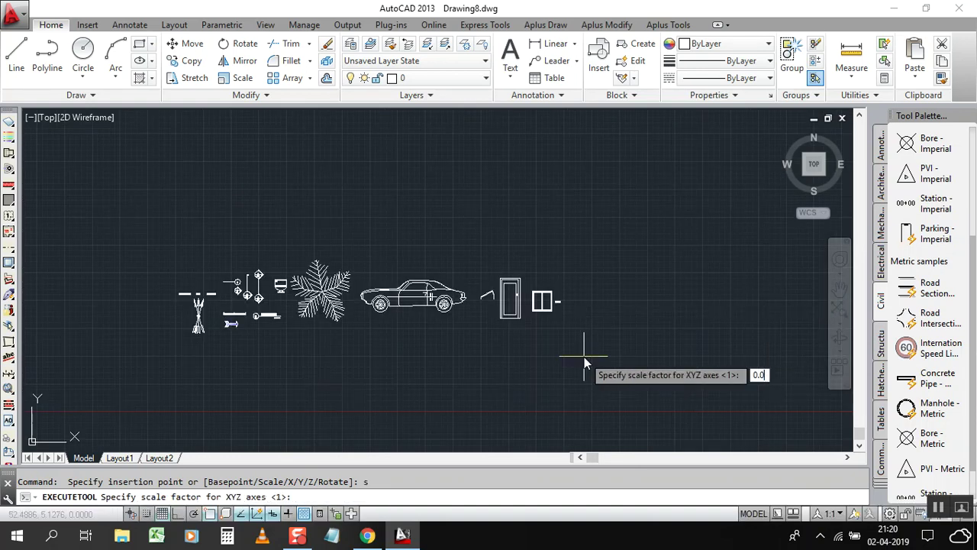
pyautogui.write('5')
pyautogui.press('Return')
# Place the road section to the right of the window
pyautogui.scroll(5, 618, 313)
pyautogui.scroll(-4, 617, 313)
pyautogui.scroll(2, 630, 327)
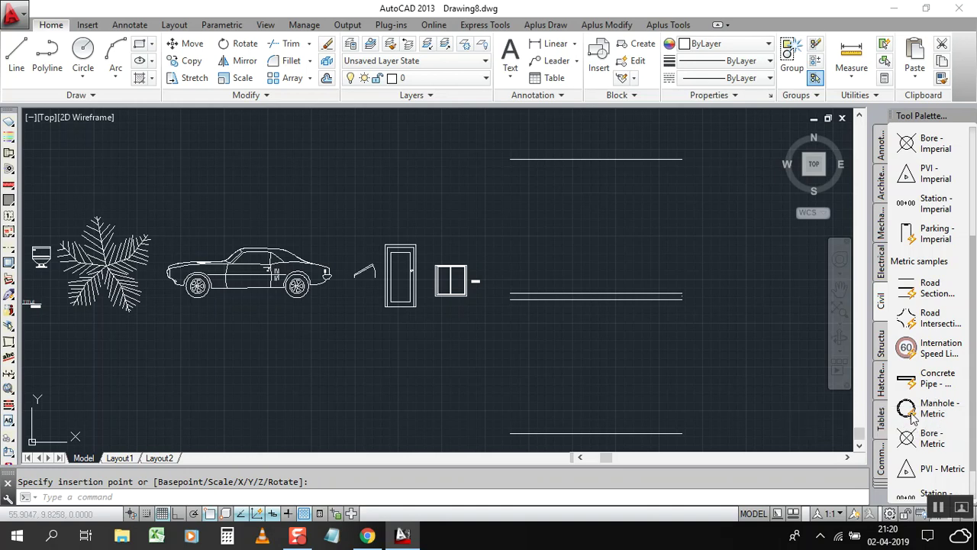
pyautogui.scroll(-2, 974, 432)
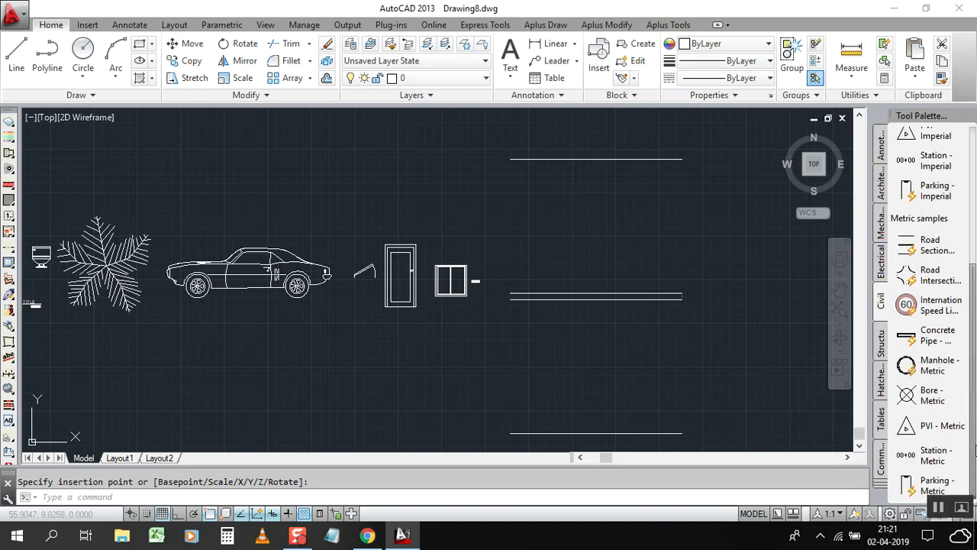
pyautogui.moveTo(975, 435)
pyautogui.mouseDown()
pyautogui.moveTo(974, 239)
pyautogui.moveTo(974, 451)
pyautogui.mouseUp()
pyautogui.click(882, 347)
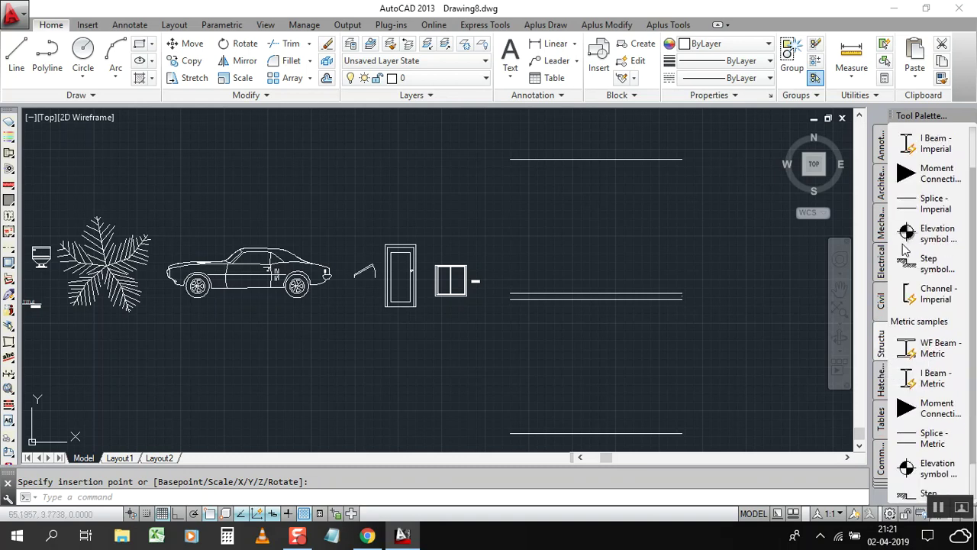
# Place the ELEV elevation marker and I-beam section above the road section
pyautogui.scroll(-5, 611, 221)
pyautogui.scroll(9, 549, 246)
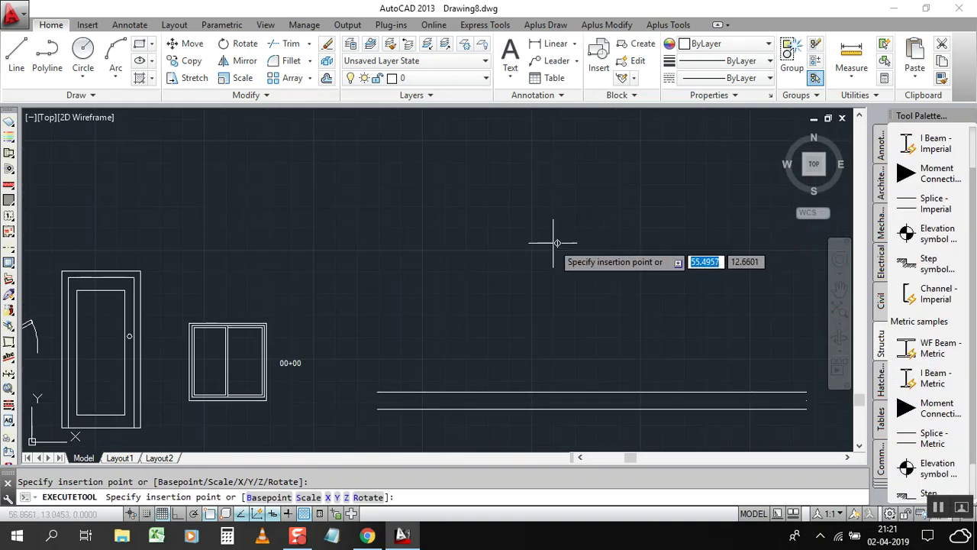
pyautogui.scroll(8, 556, 248)
pyautogui.scroll(-6, 459, 267)
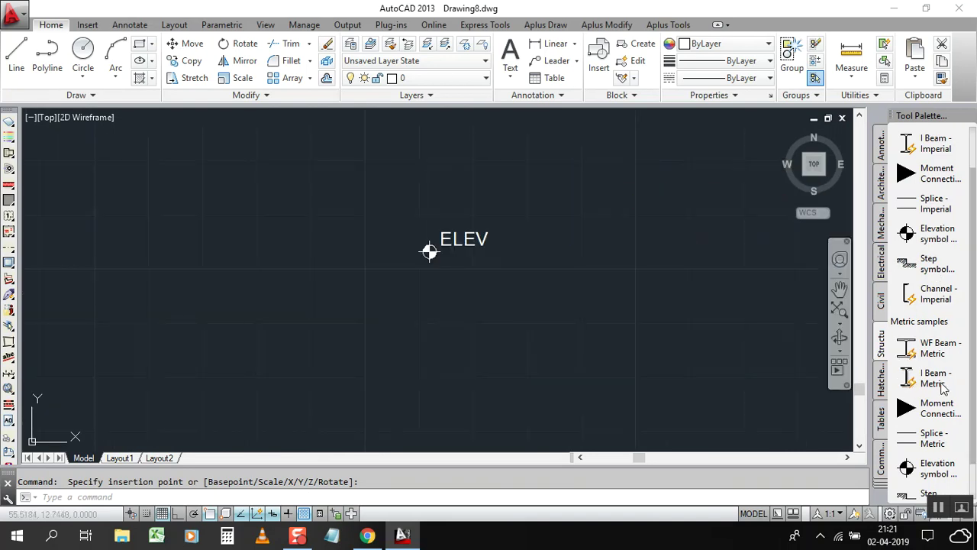
pyautogui.scroll(-5, 519, 390)
pyautogui.scroll(4, 549, 368)
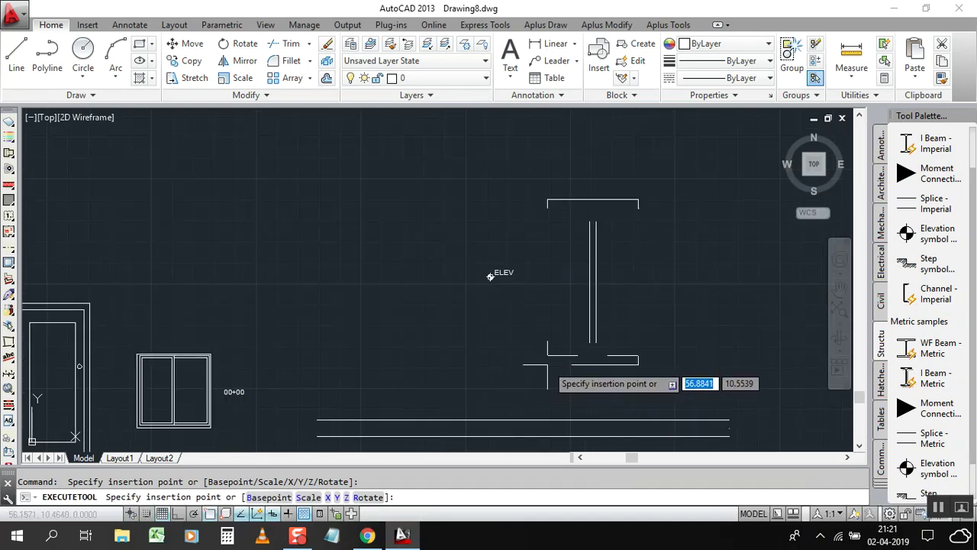
pyautogui.click(548, 364)
pyautogui.moveTo(974, 410); pyautogui.dragTo(975, 451)
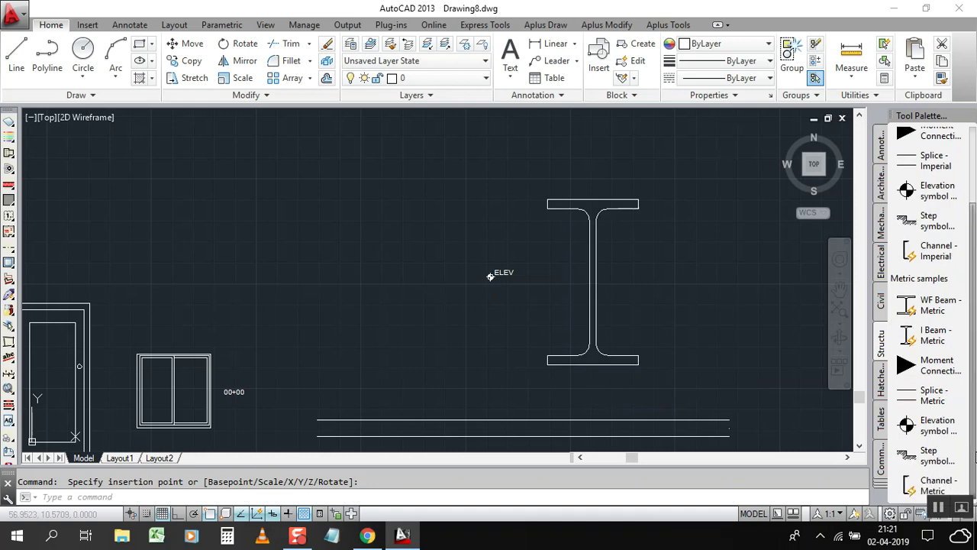
pyautogui.scroll(3, 975, 475)
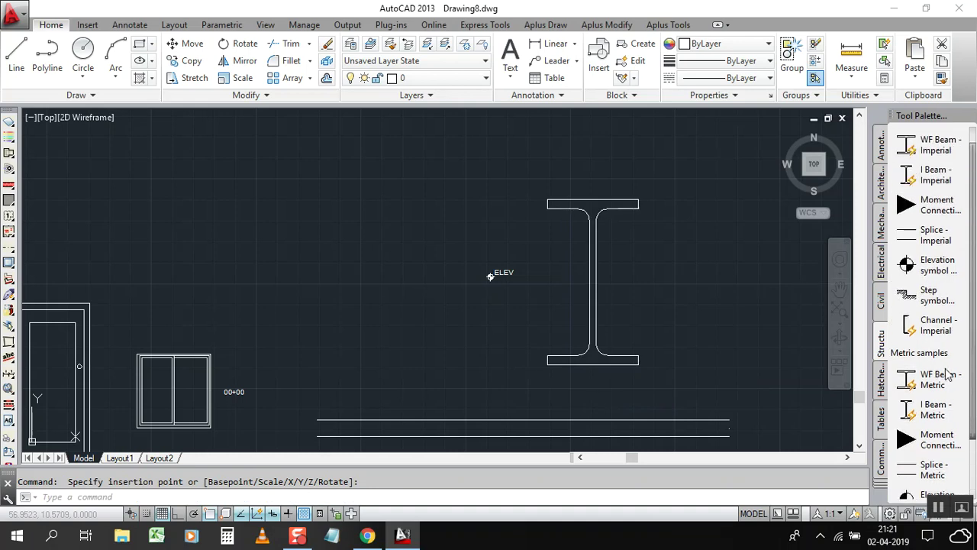
# Bring up the Hatches and then the Tables tool palettes
pyautogui.click(883, 386)
pyautogui.click(883, 422)
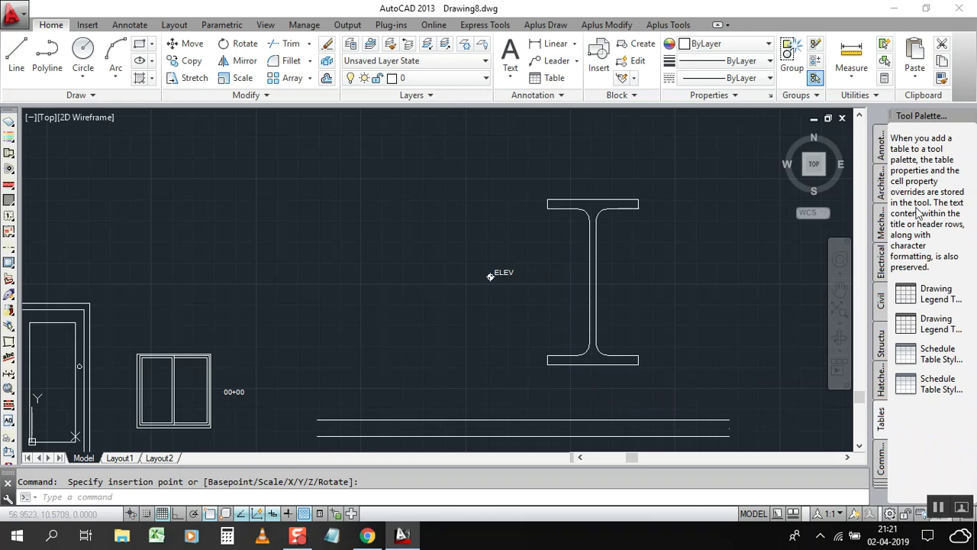
pyautogui.click(670, 300)
# Zoom around the drawing to review the full row of inserted blocks
pyautogui.scroll(-5, 723, 265)
pyautogui.scroll(3, 463, 282)
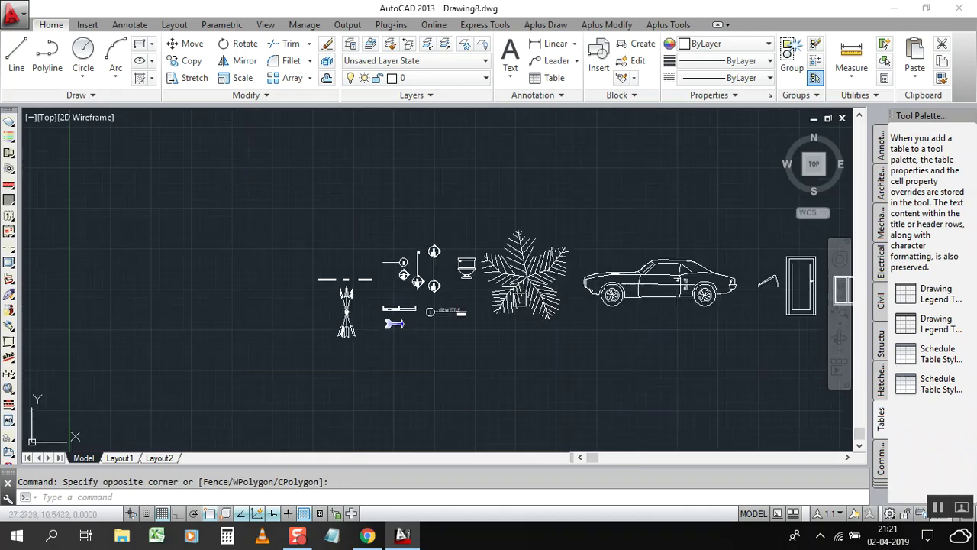
pyautogui.scroll(4, 408, 293)
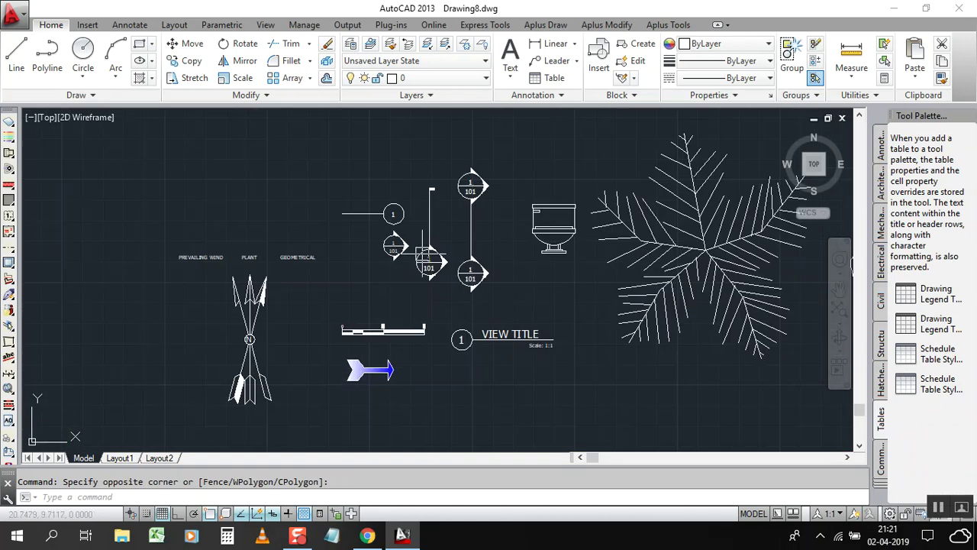
pyautogui.scroll(2, 424, 258)
pyautogui.scroll(-4, 428, 260)
pyautogui.scroll(2, 441, 262)
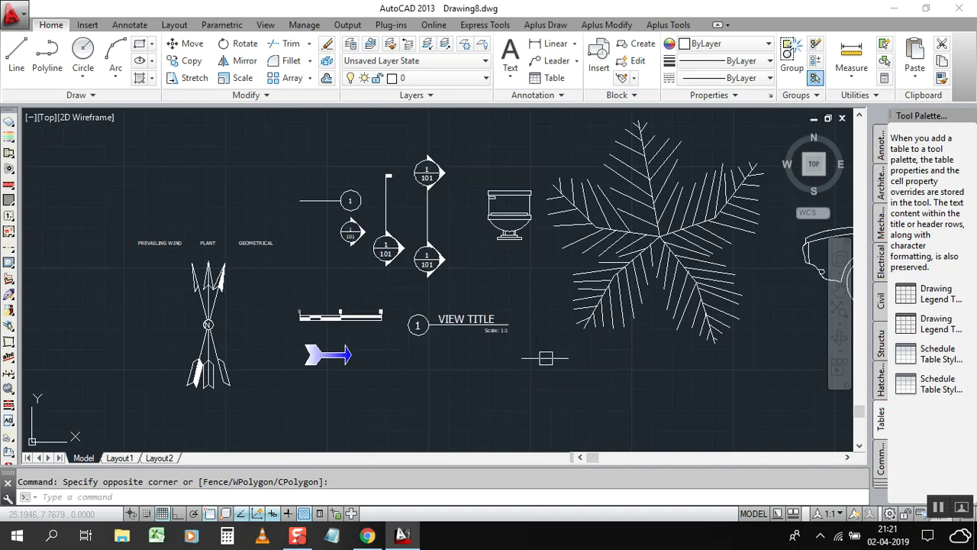
pyautogui.scroll(-2, 384, 281)
pyautogui.scroll(-3, 398, 328)
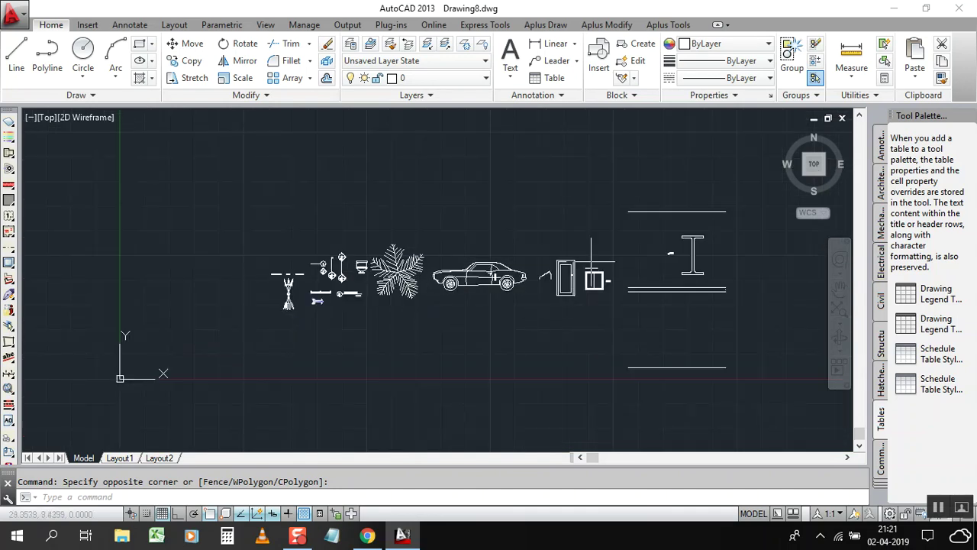
pyautogui.scroll(2, 581, 245)
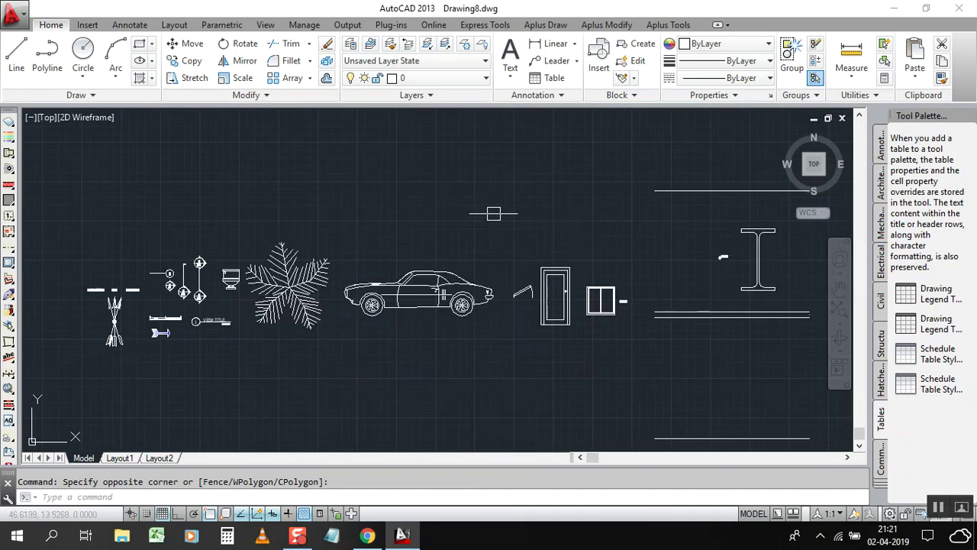
pyautogui.scroll(-2, 547, 229)
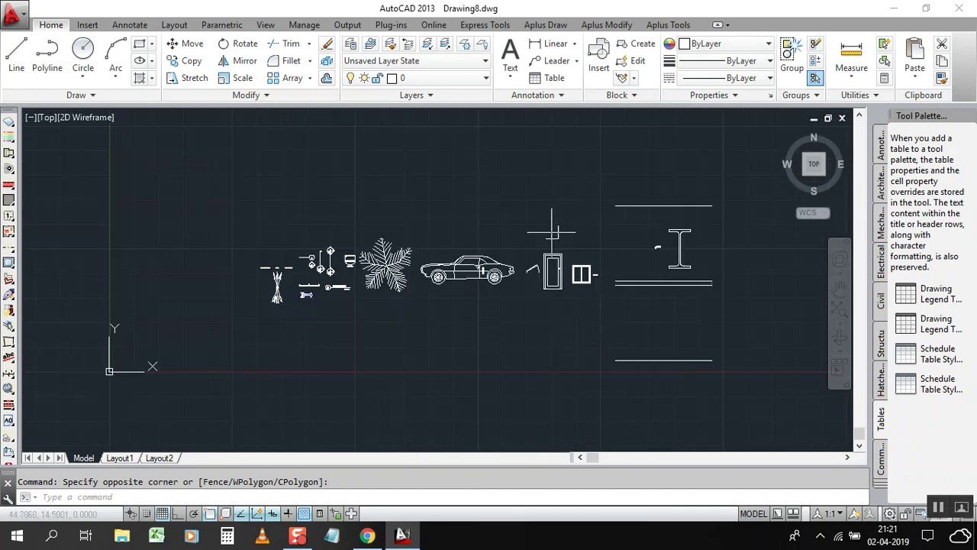